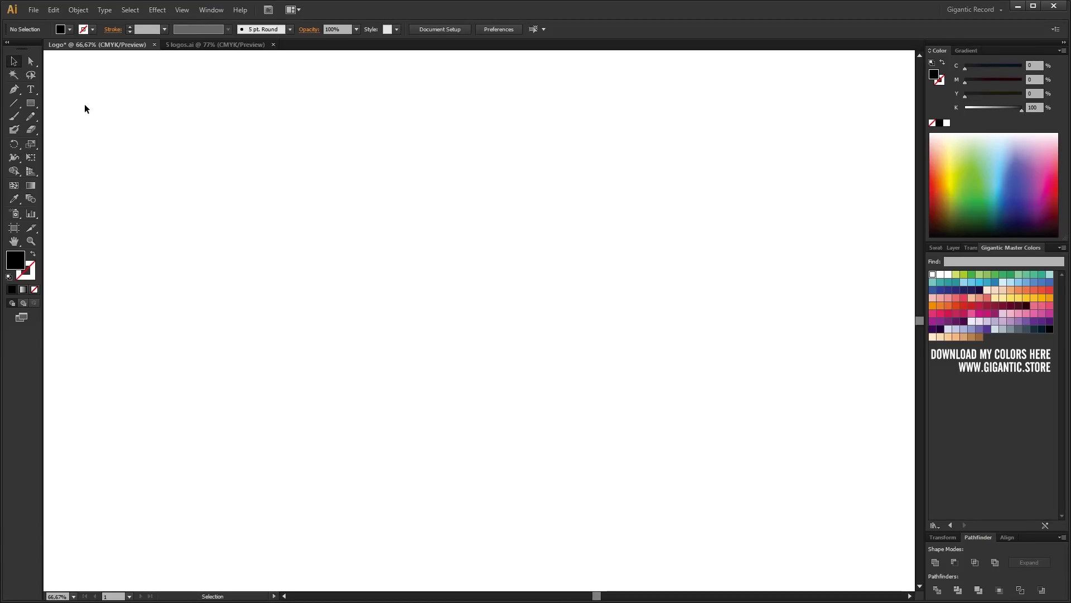
Draw a black filled circle with the Ellipse tool and set its width to 100 px
{"action": "left_click_drag", "start_coordinate": [34, 102], "coordinate": [77, 130]}
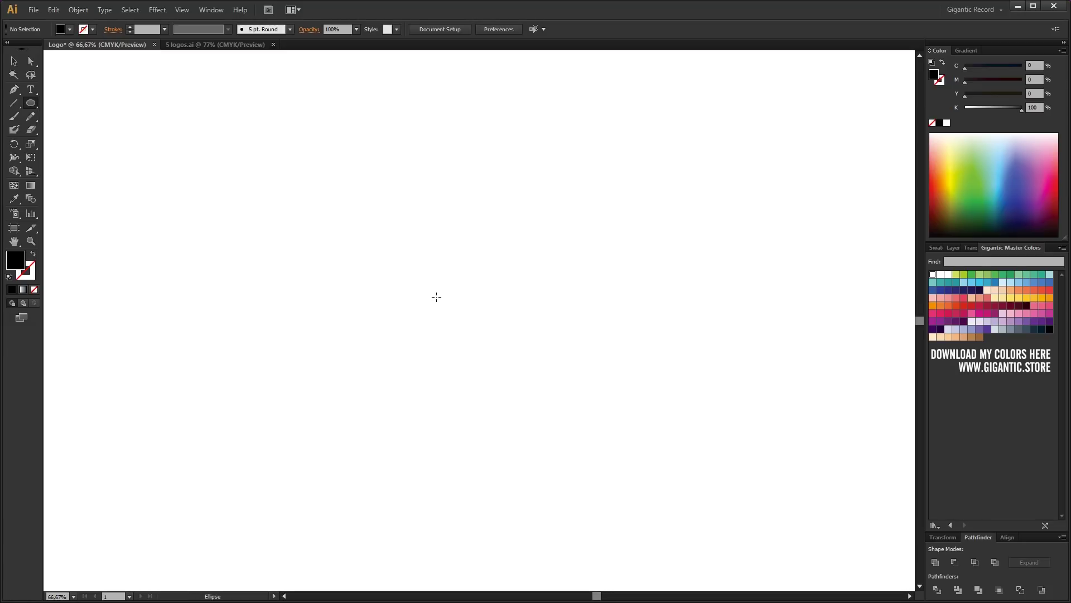
{"action": "left_click_drag", "start_coordinate": [436, 297], "coordinate": [506, 367]}
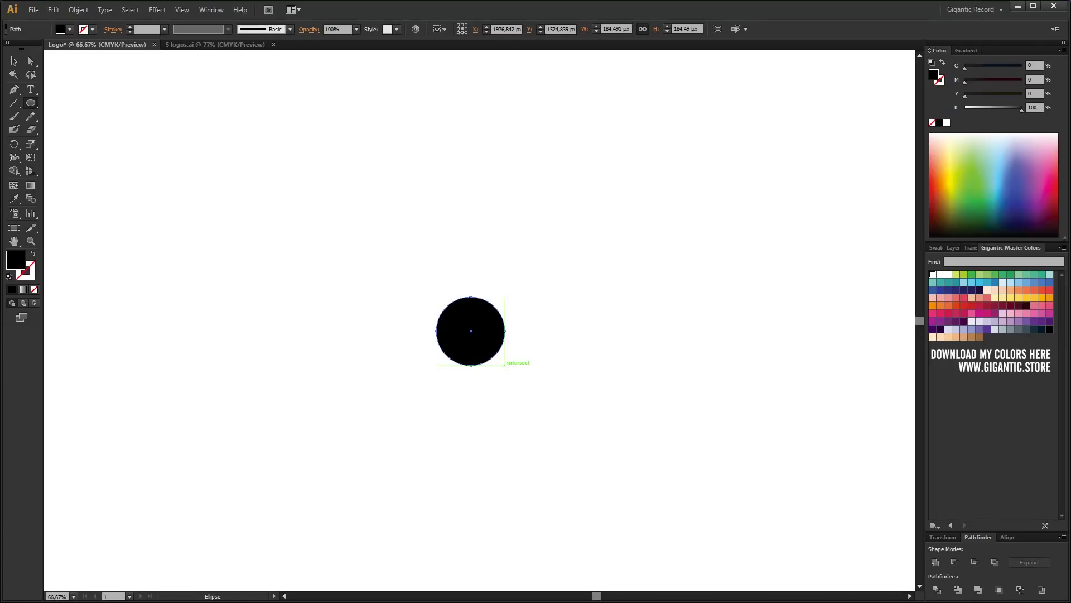
{"action": "left_click", "coordinate": [941, 537]}
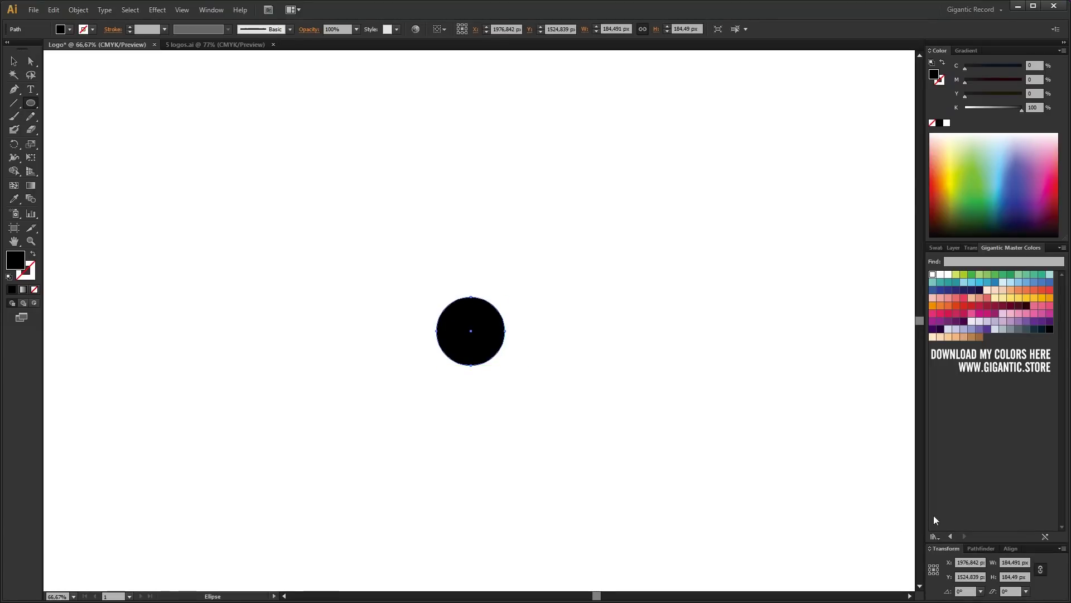
{"action": "left_click", "coordinate": [1019, 560]}
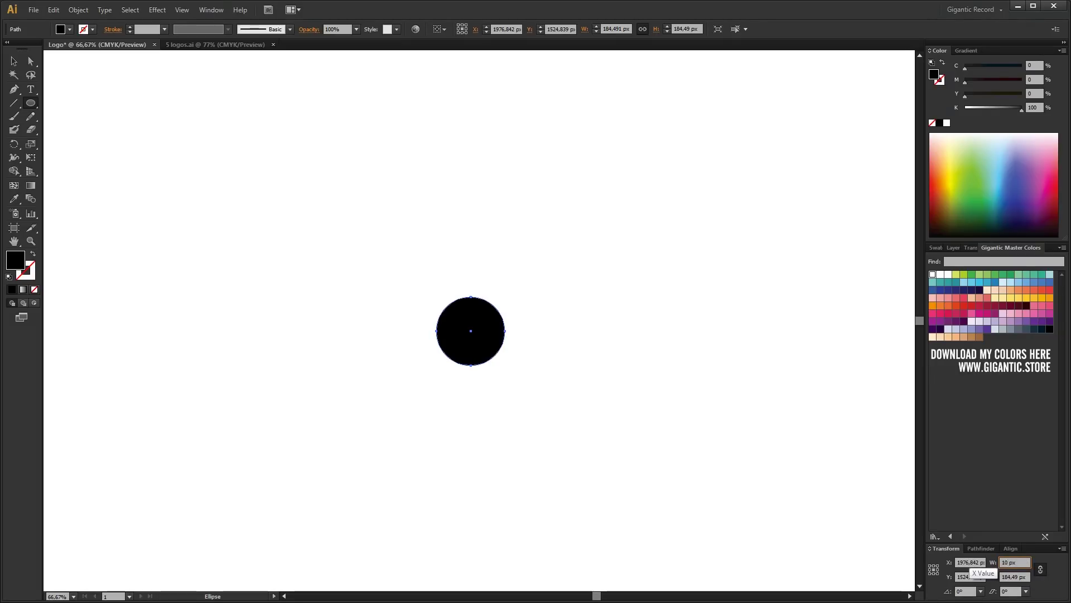
{"action": "key", "text": "Return"}
Zoom in and move the circle slightly up and right
{"action": "key", "text": "ctrl+="}
{"action": "key", "text": "ctrl+="}
{"action": "key", "text": "ctrl+="}
{"action": "key", "text": "v"}
{"action": "left_click_drag", "start_coordinate": [397, 304], "coordinate": [424, 237]}
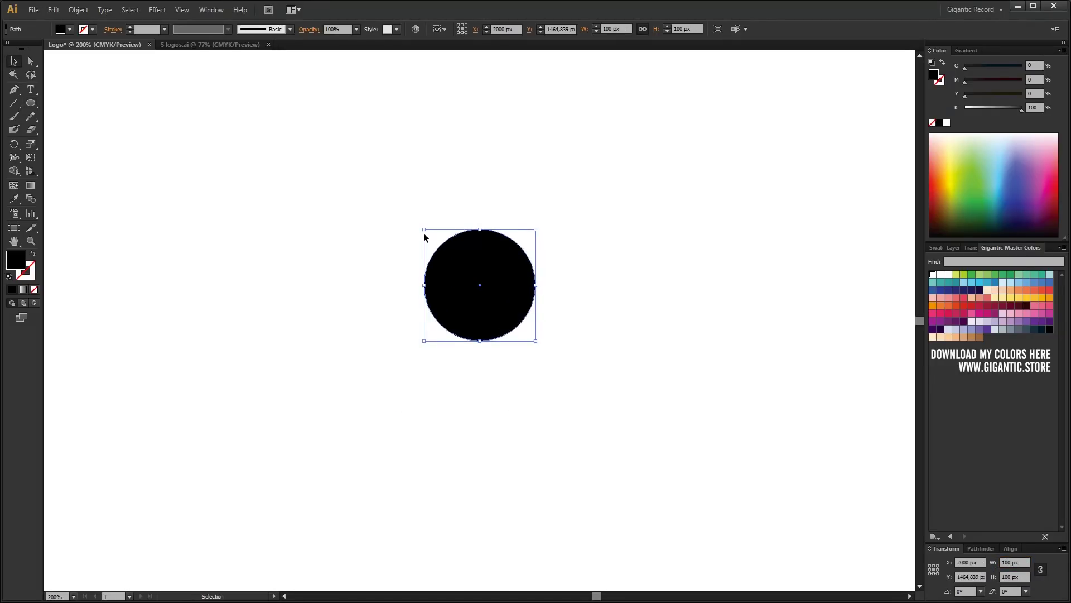
Turn the circle into an unfilled ring with a 60 pt stroke and lower it slightly
{"action": "left_click", "coordinate": [33, 255]}
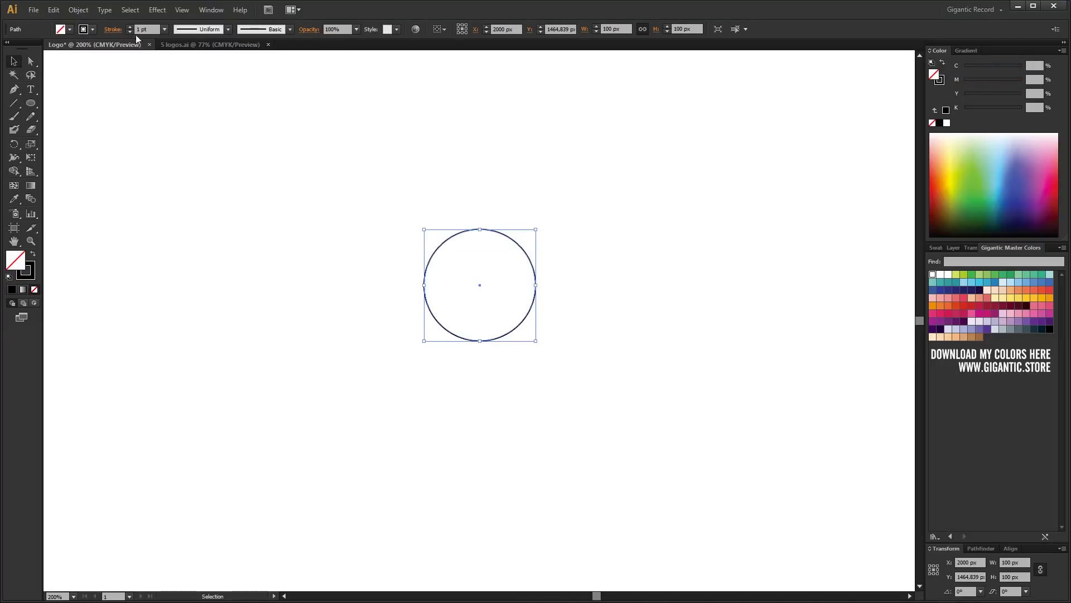
{"action": "double_click", "coordinate": [136, 30]}
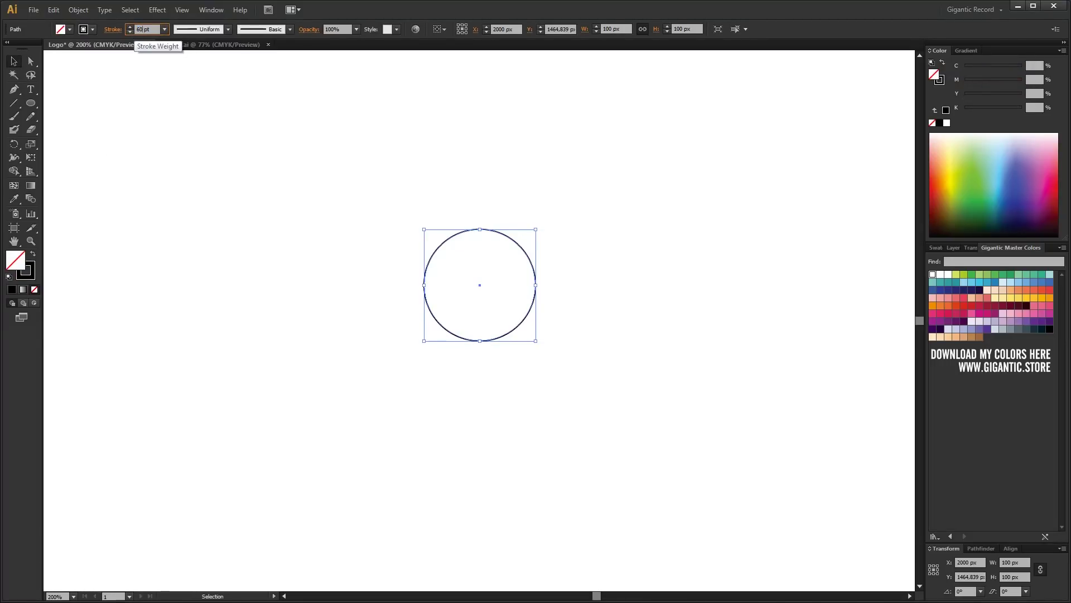
{"action": "key", "text": "Return"}
{"action": "left_click_drag", "start_coordinate": [508, 239], "coordinate": [514, 294]}
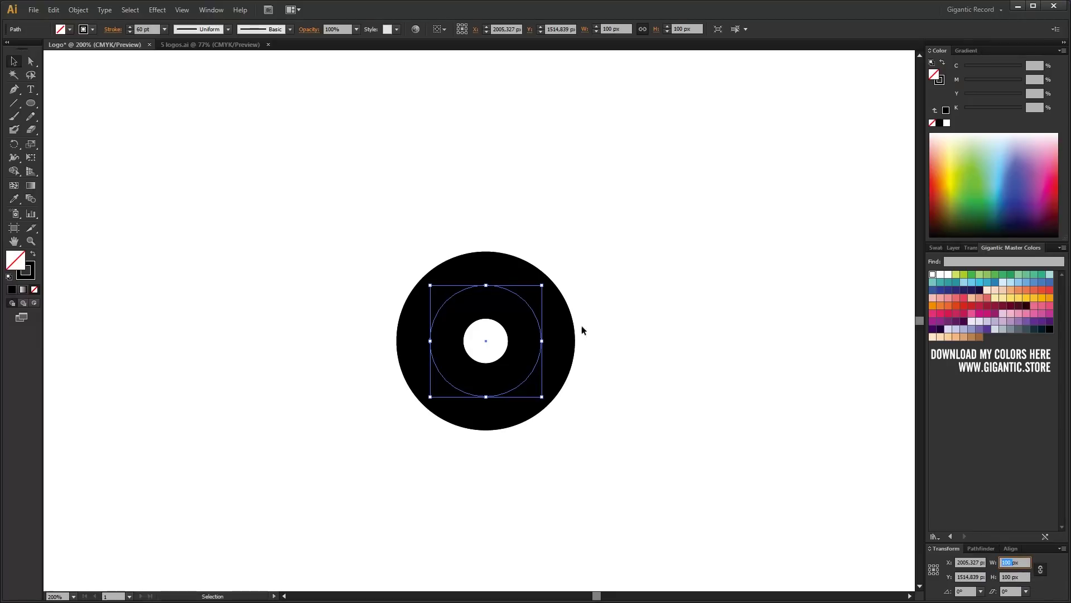
Add larger concentric rings with widths of 250 px and 400 px
{"action": "mouse_move", "coordinate": [542, 285]}
{"action": "left_mouse_down"}
{"action": "mouse_move", "coordinate": [612, 238]}
{"action": "mouse_move", "coordinate": [619, 209]}
{"action": "left_mouse_up"}
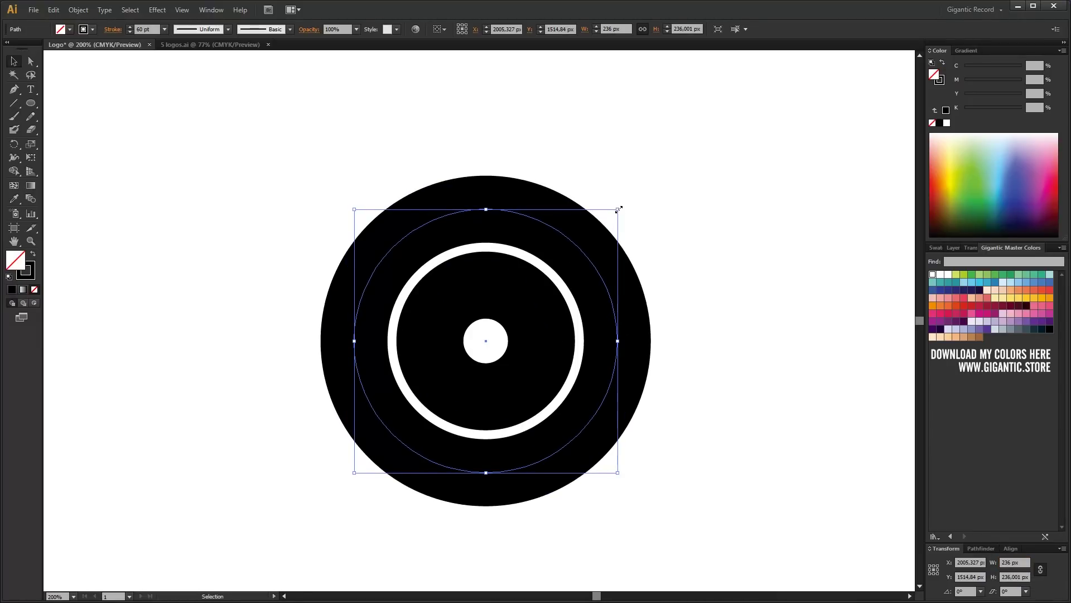
{"action": "left_click", "coordinate": [1014, 562]}
{"action": "type", "text": "250"}
{"action": "key", "text": "Return"}
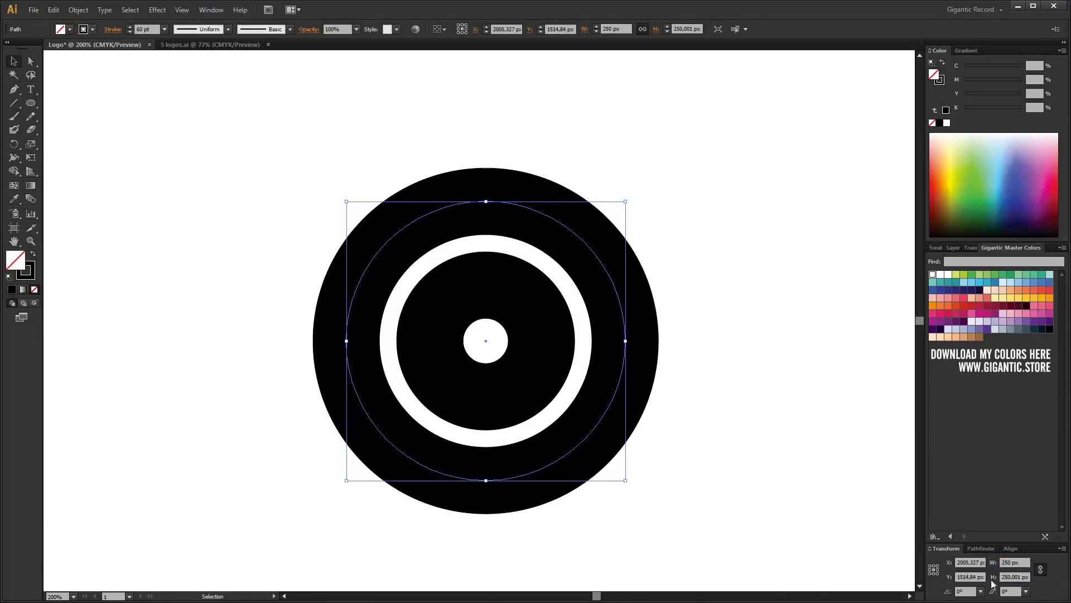
{"action": "left_click", "coordinate": [1014, 562]}
{"action": "type", "text": "400"}
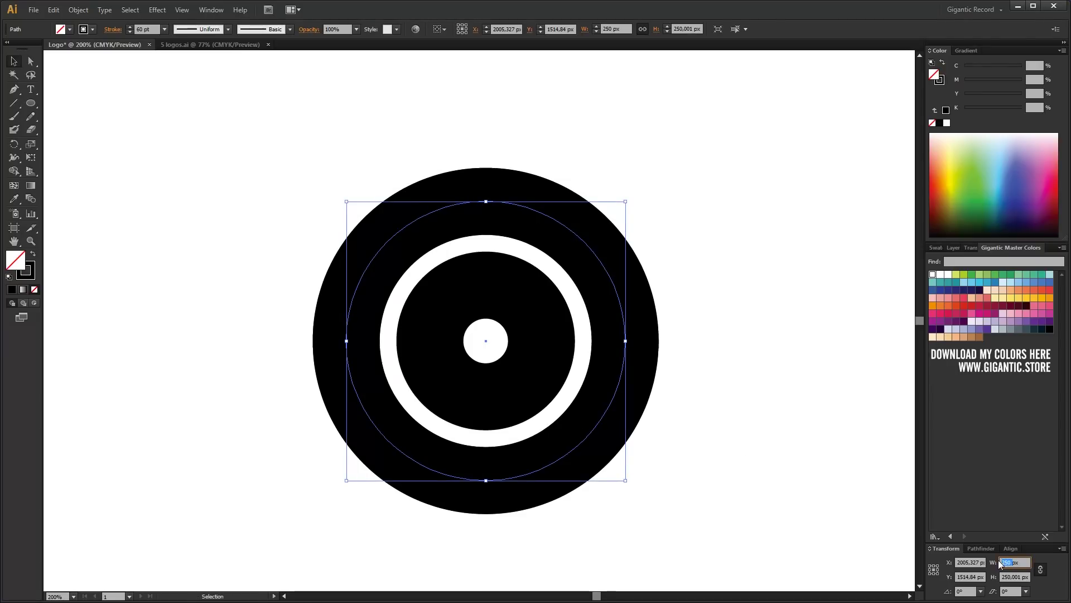
{"action": "key", "text": "Return"}
Select all the rings, nudge them, and apply Object > Path > Outline Stroke
{"action": "key", "text": "ctrl+minus"}
{"action": "key", "text": "ctrl+minus"}
{"action": "left_click", "coordinate": [743, 377]}
{"action": "left_click", "coordinate": [516, 364]}
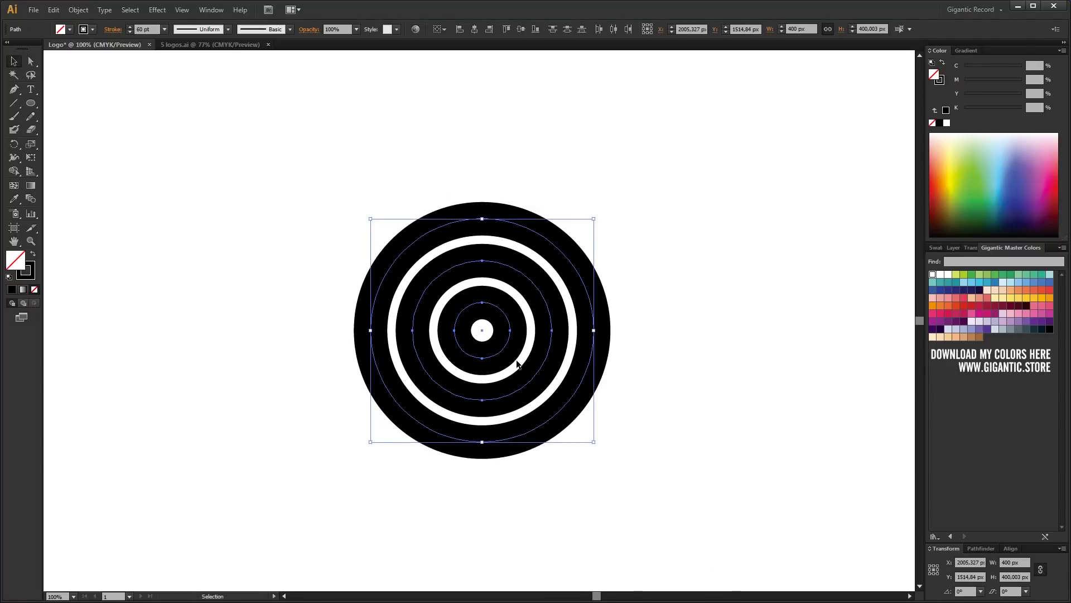
{"action": "left_click_drag", "start_coordinate": [503, 349], "coordinate": [509, 356]}
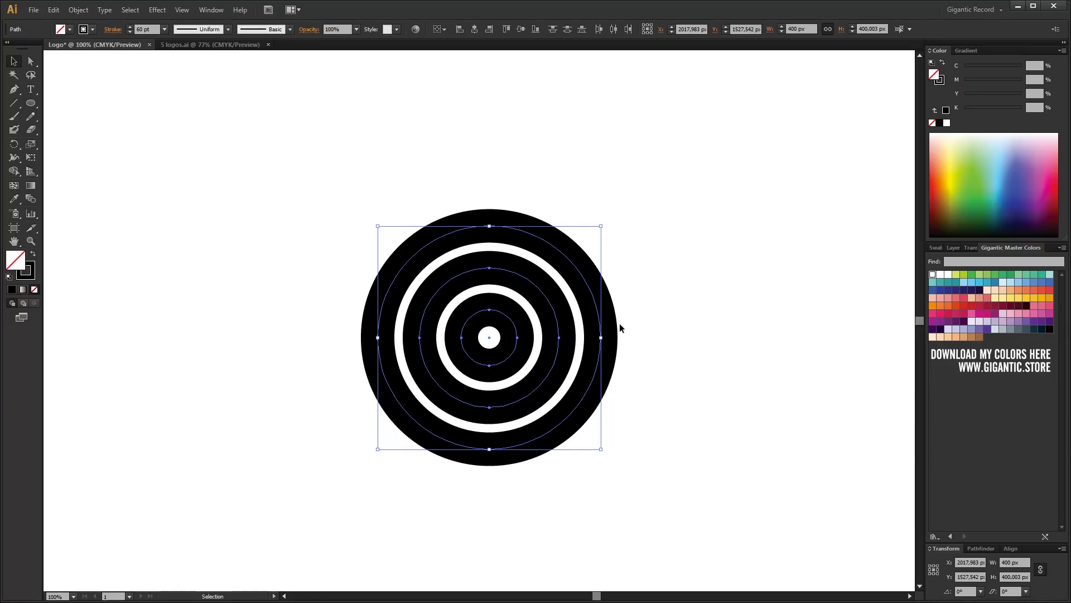
{"action": "left_click", "coordinate": [78, 9]}
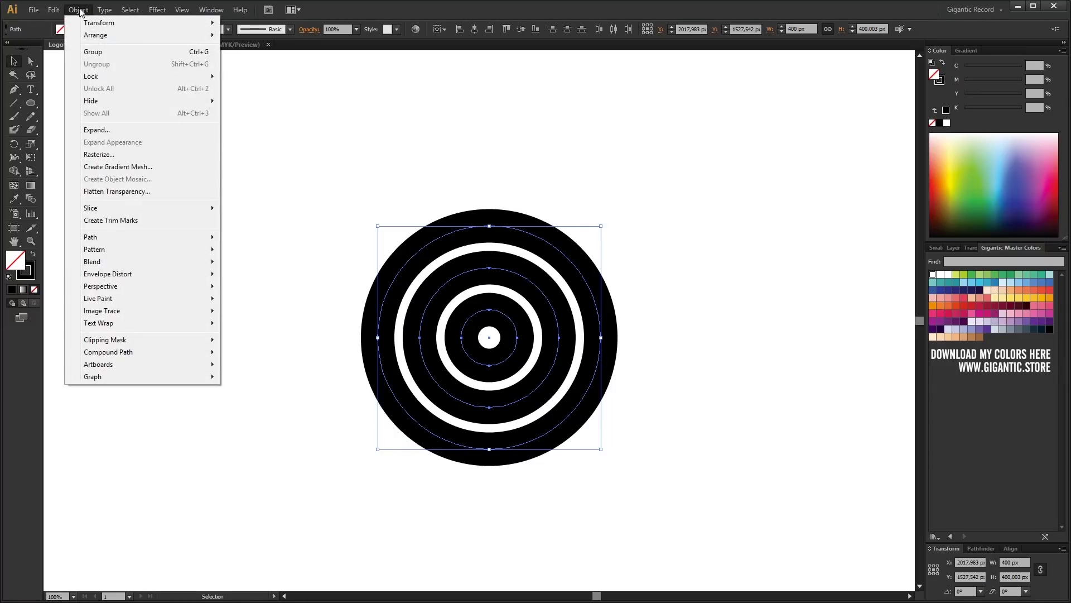
{"action": "mouse_move", "coordinate": [173, 238]}
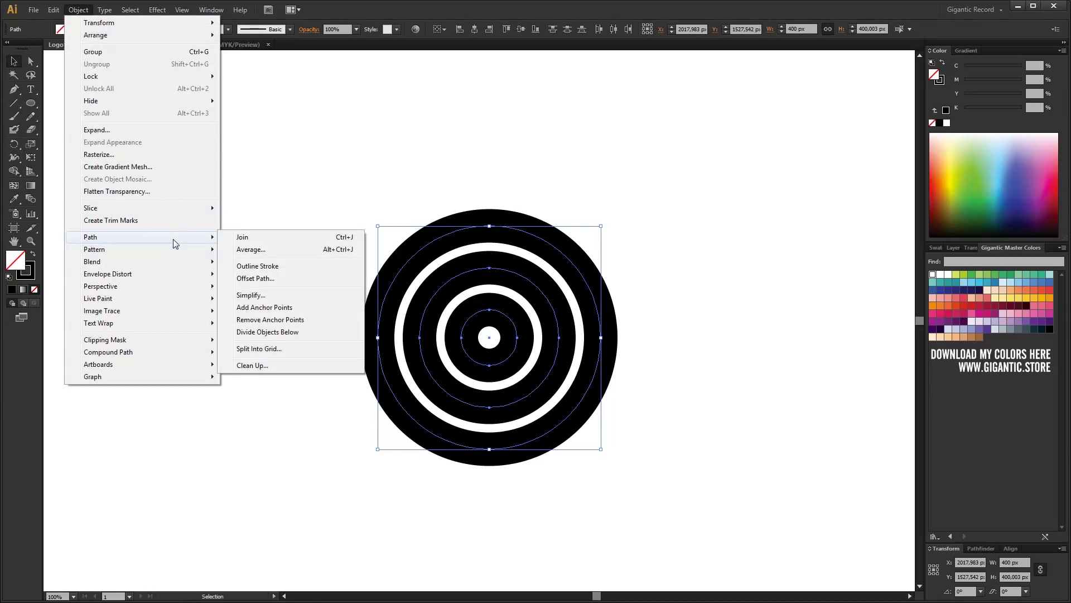
{"action": "left_click", "coordinate": [258, 267]}
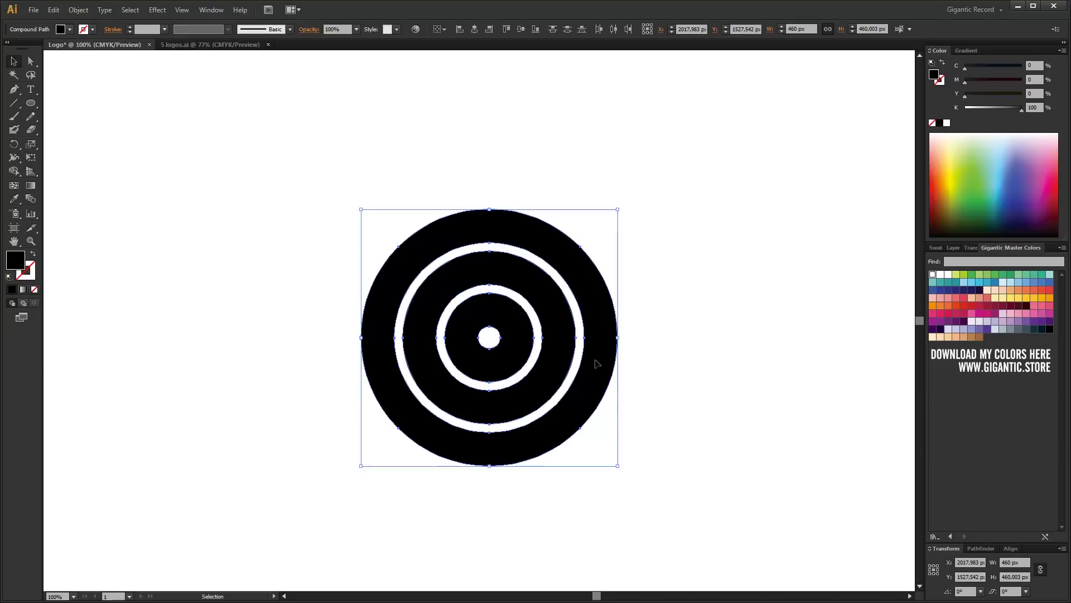
Draw a tall rectangle bar rising from the record's right edge
{"action": "left_click", "coordinate": [666, 366]}
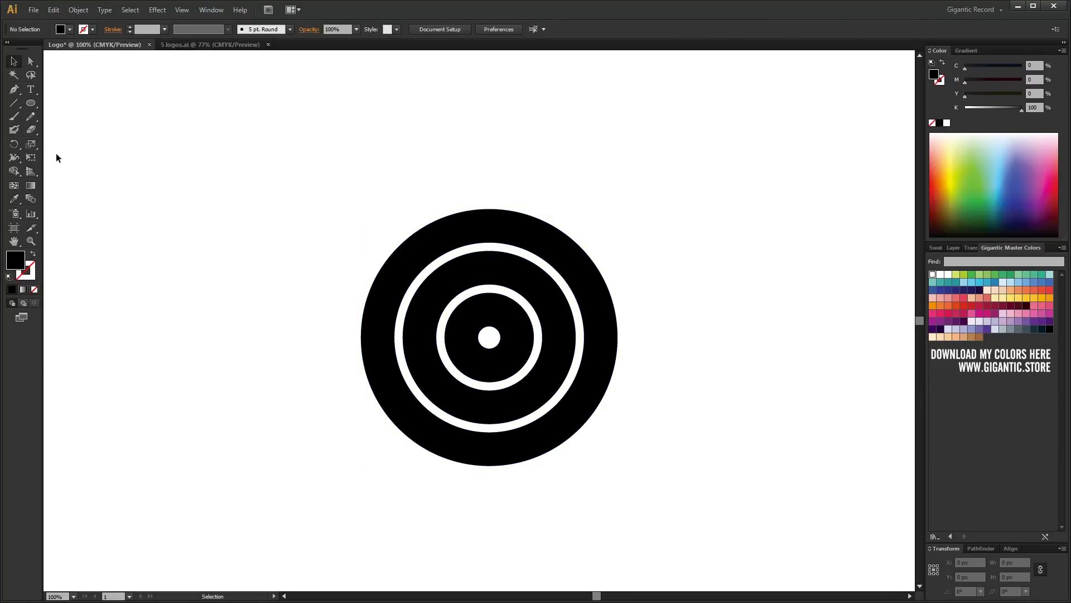
{"action": "left_click_drag", "start_coordinate": [37, 99], "coordinate": [62, 102]}
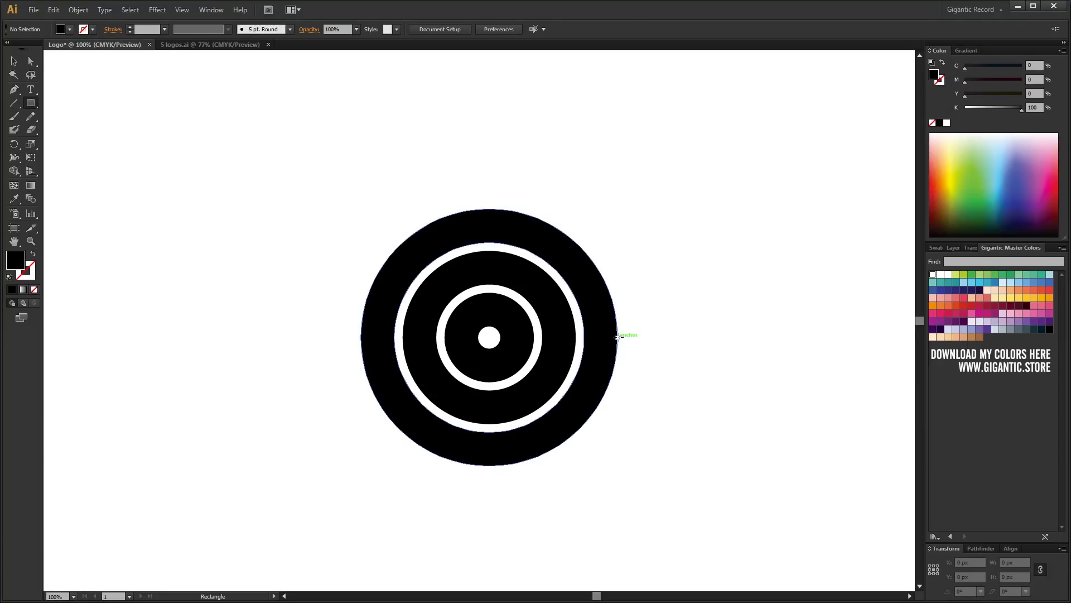
{"action": "left_click", "coordinate": [181, 9]}
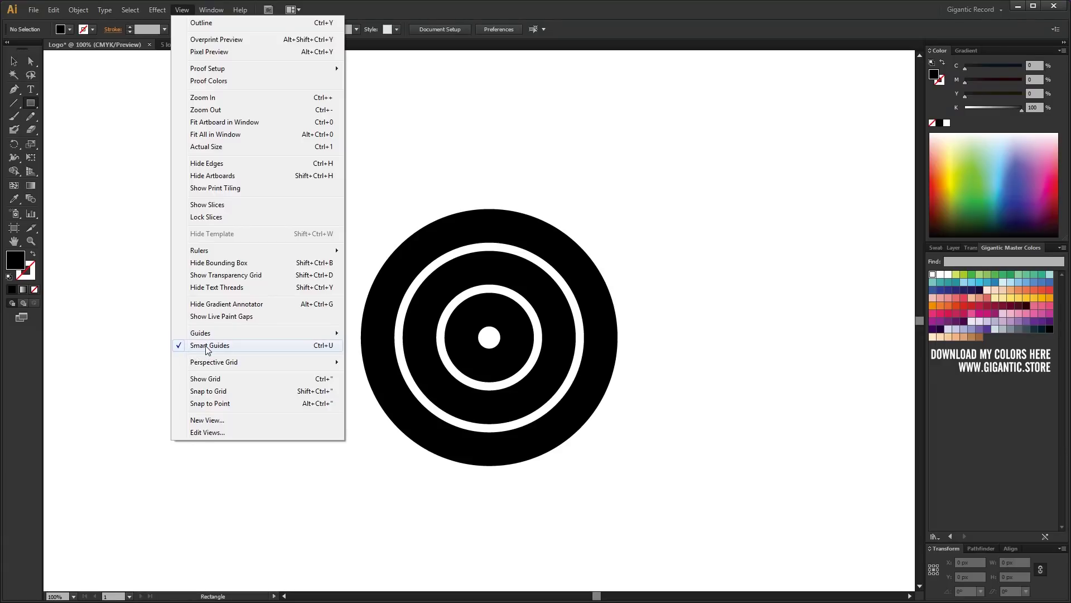
{"action": "scroll", "coordinate": [599, 351], "scroll_direction": "up", "scroll_amount": 2}
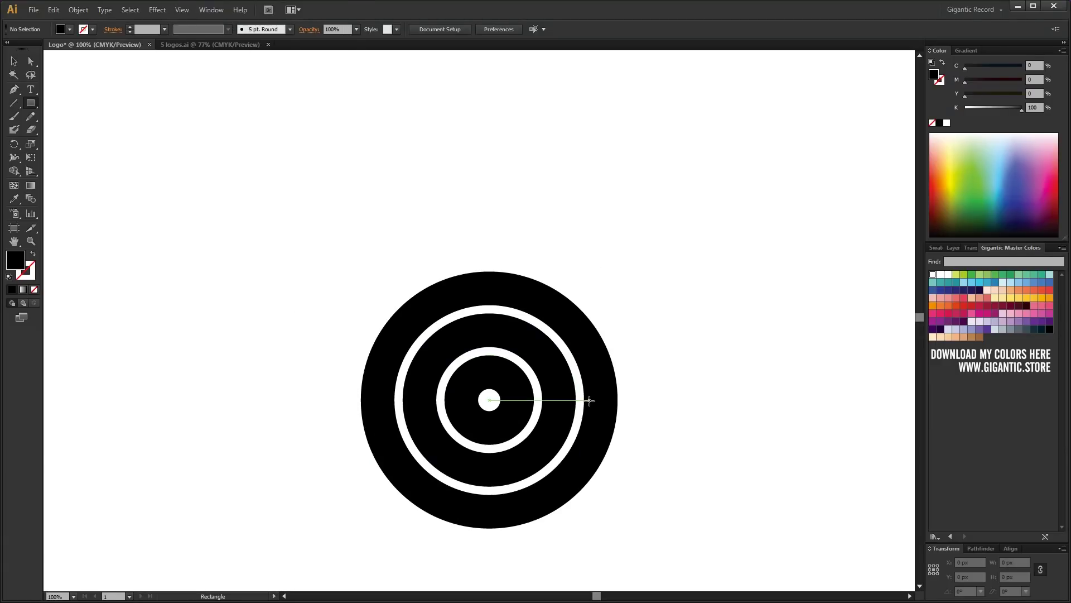
{"action": "mouse_move", "coordinate": [583, 397]}
{"action": "left_mouse_down"}
{"action": "mouse_move", "coordinate": [620, 149]}
{"action": "mouse_move", "coordinate": [618, 88]}
{"action": "left_mouse_up"}
Stretch the bar taller and place a copy 75 px to the left
{"action": "key", "text": "ctrl+minus"}
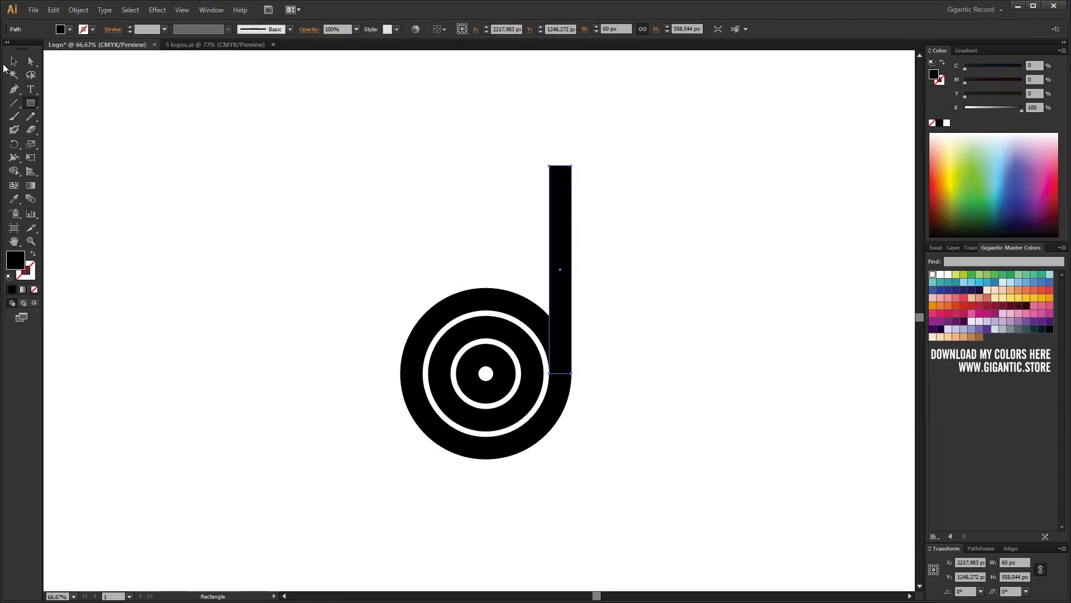
{"action": "left_click", "coordinate": [14, 61]}
{"action": "left_click_drag", "start_coordinate": [560, 159], "coordinate": [560, 110]}
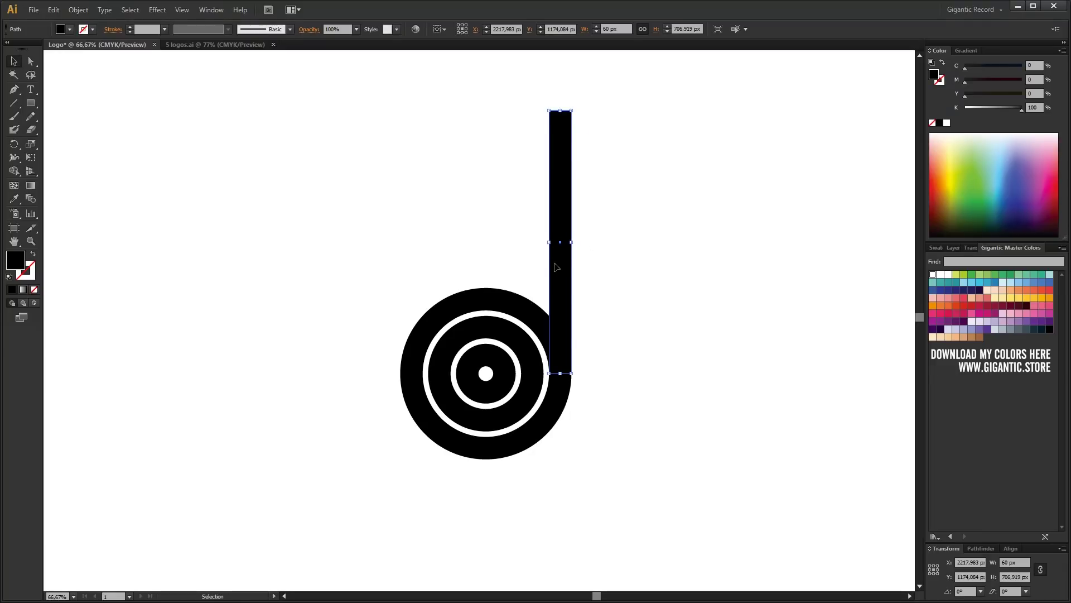
{"action": "key", "text": "a"}
{"action": "left_click_drag", "start_coordinate": [568, 293], "coordinate": [502, 293]}
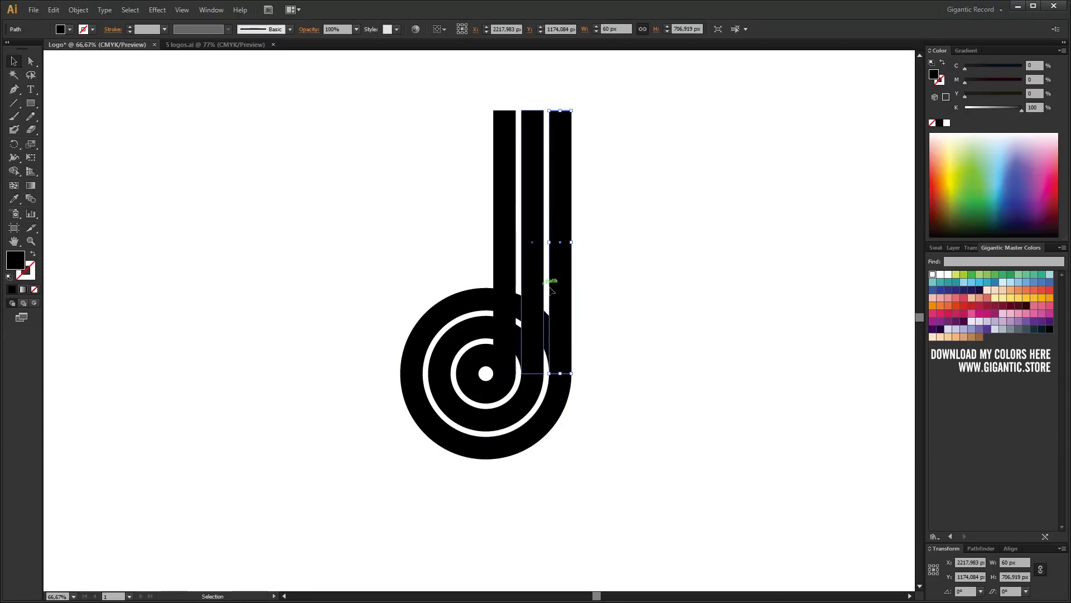
{"action": "left_click", "coordinate": [568, 290]}
Fill the right bar yellow, widen it to 230 px over the black bars, and add the record to the selection
{"action": "key", "text": "a"}
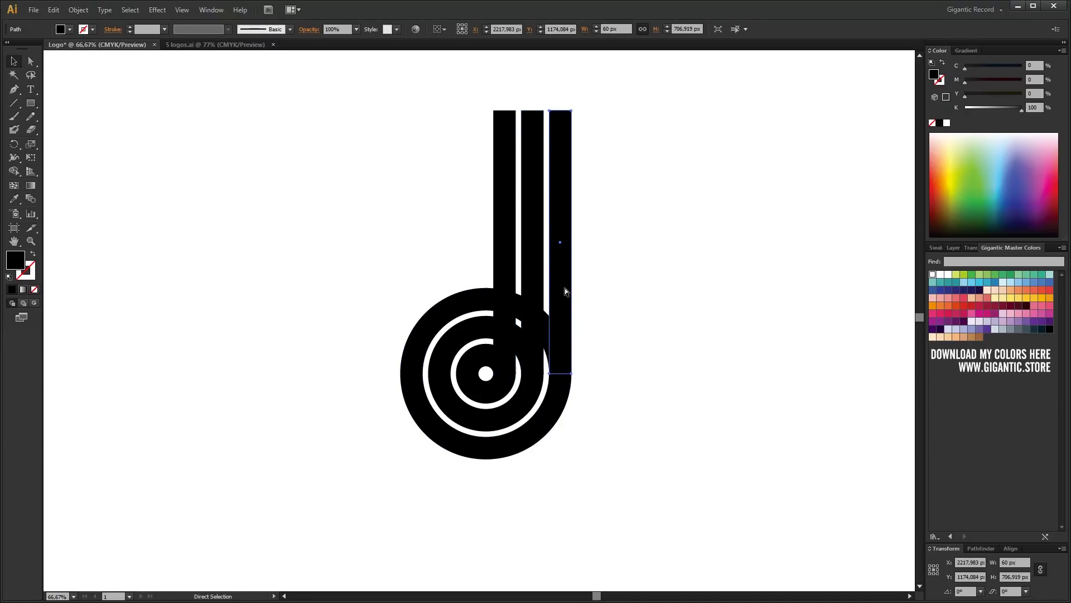
{"action": "key", "text": "v"}
{"action": "left_click", "coordinate": [1018, 298]}
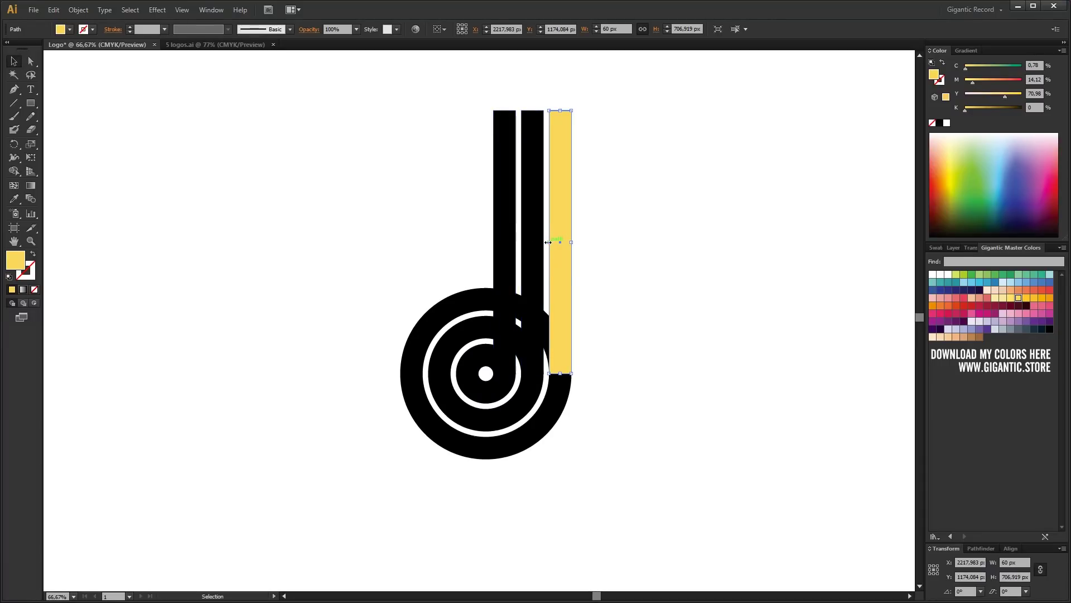
{"action": "left_click_drag", "start_coordinate": [548, 242], "coordinate": [486, 242]}
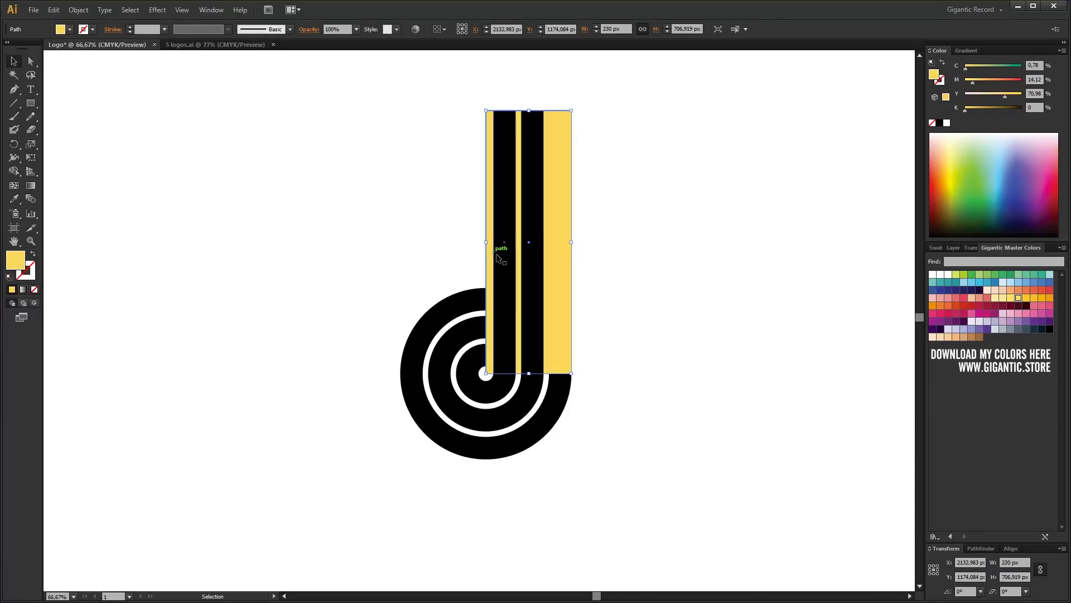
{"action": "key", "text": "Right"}
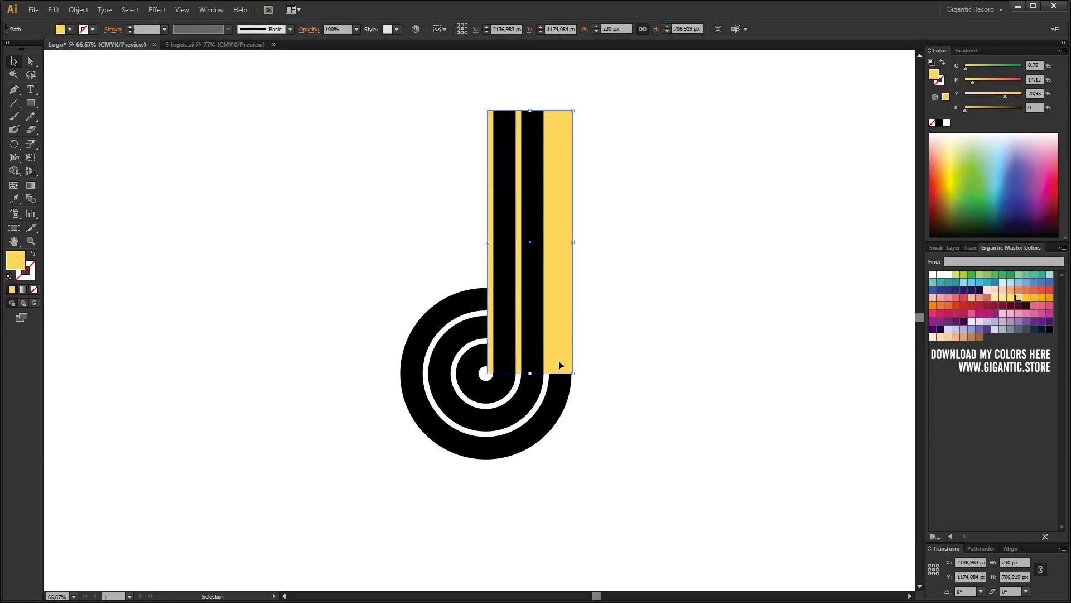
{"action": "left_click", "coordinate": [532, 423], "text": "shift"}
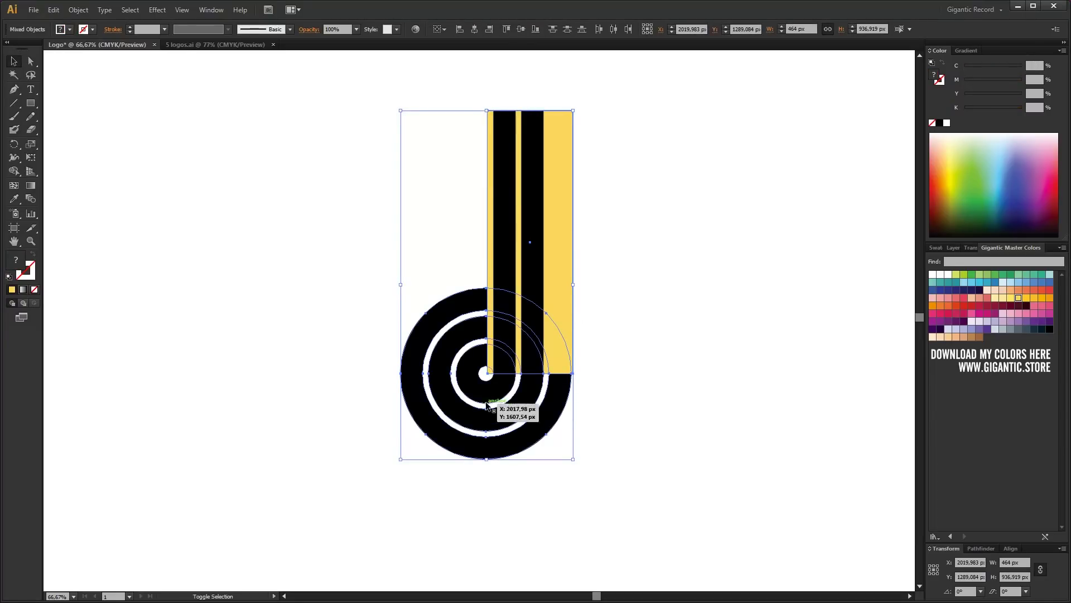
Divide the record and yellow block with Pathfinder, ungroup, and deselect the outer ring
{"action": "left_click", "coordinate": [969, 550]}
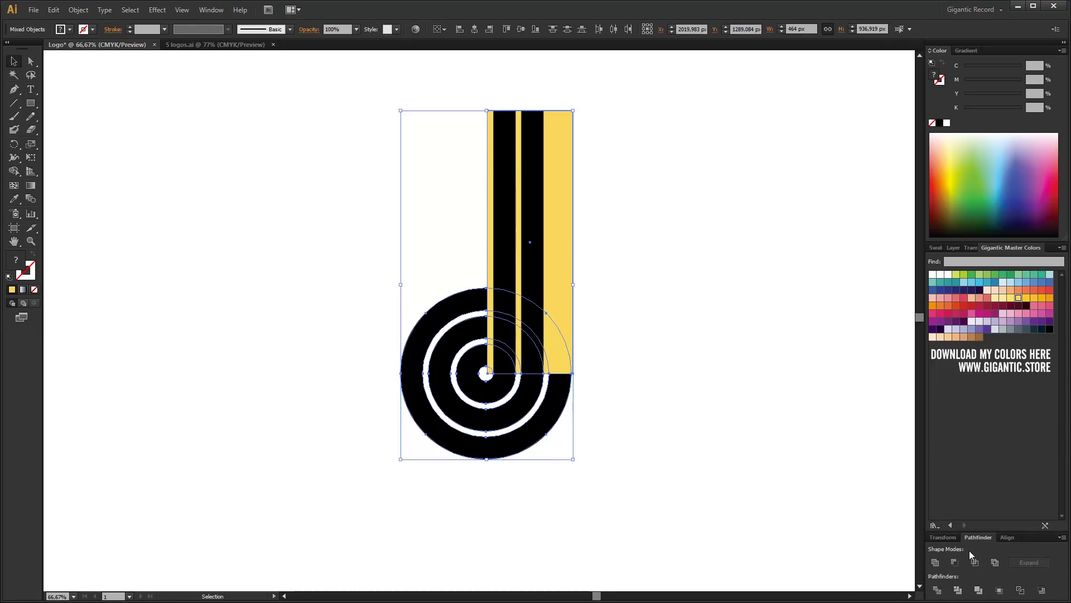
{"action": "left_click", "coordinate": [940, 590]}
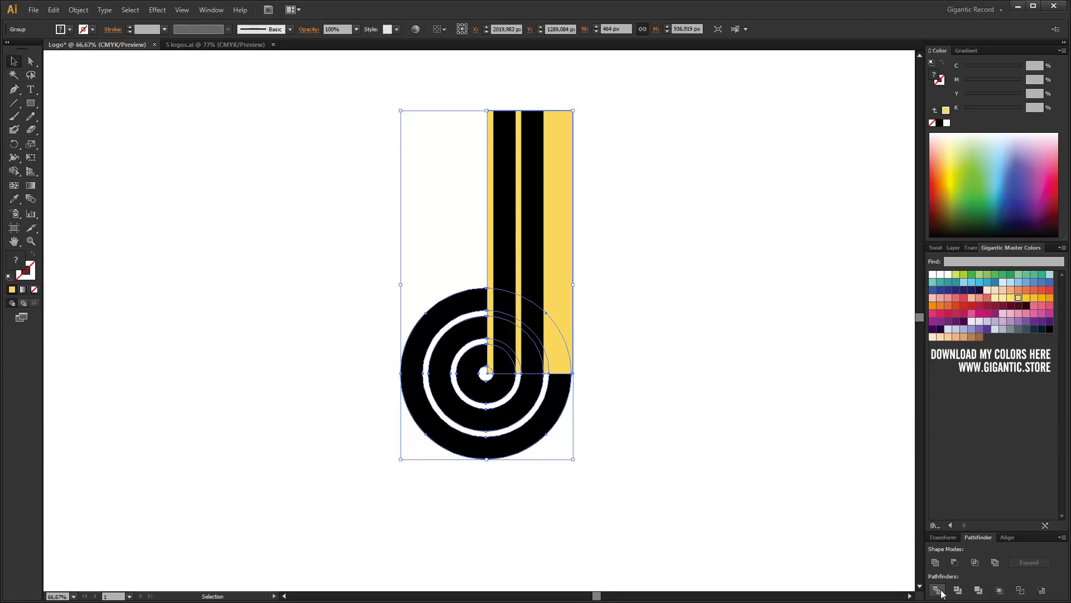
{"action": "right_click", "coordinate": [554, 347]}
{"action": "left_click", "coordinate": [603, 417]}
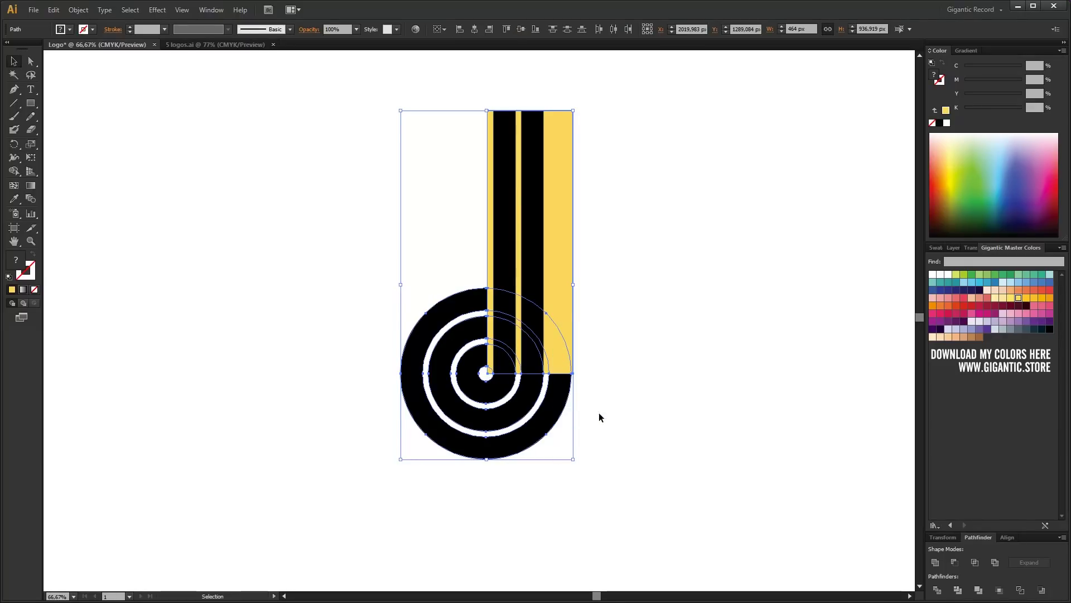
{"action": "left_click", "coordinate": [523, 438], "text": "shift"}
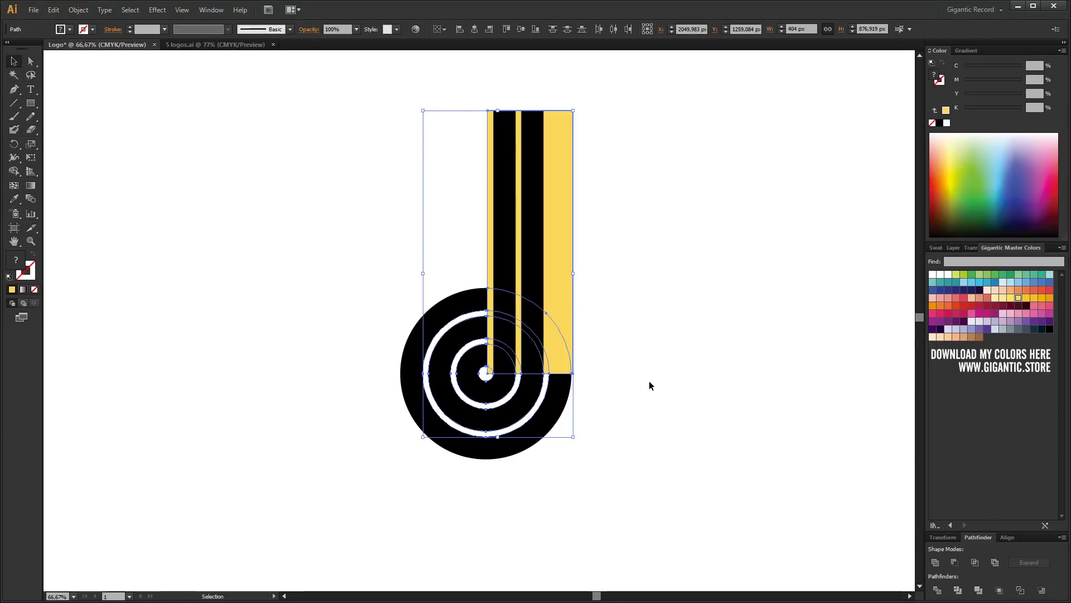
Delete the yellow pieces and stretch the three bars taller from their tops
{"action": "key", "text": "Delete"}
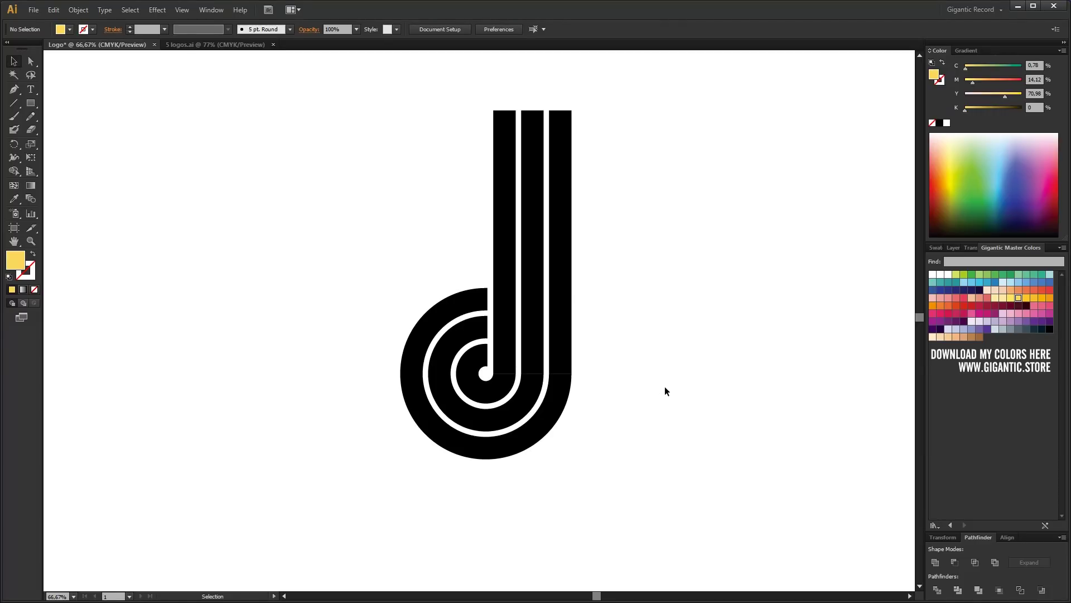
{"action": "left_click_drag", "start_coordinate": [643, 165], "coordinate": [455, 200]}
{"action": "scroll", "coordinate": [664, 294], "scroll_direction": "up", "scroll_amount": 2}
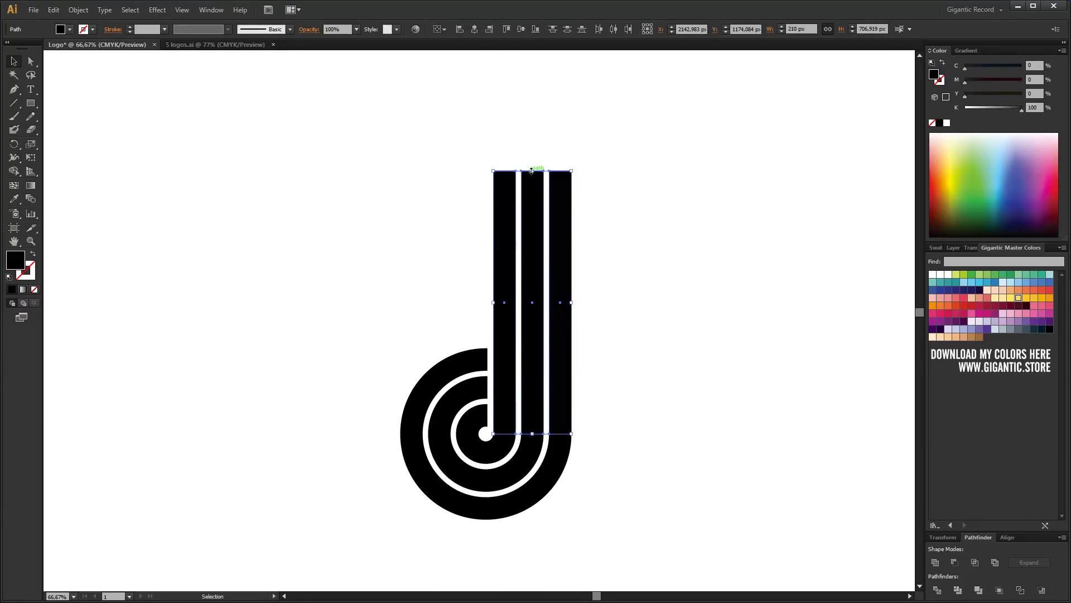
{"action": "left_click_drag", "start_coordinate": [532, 170], "coordinate": [532, 121]}
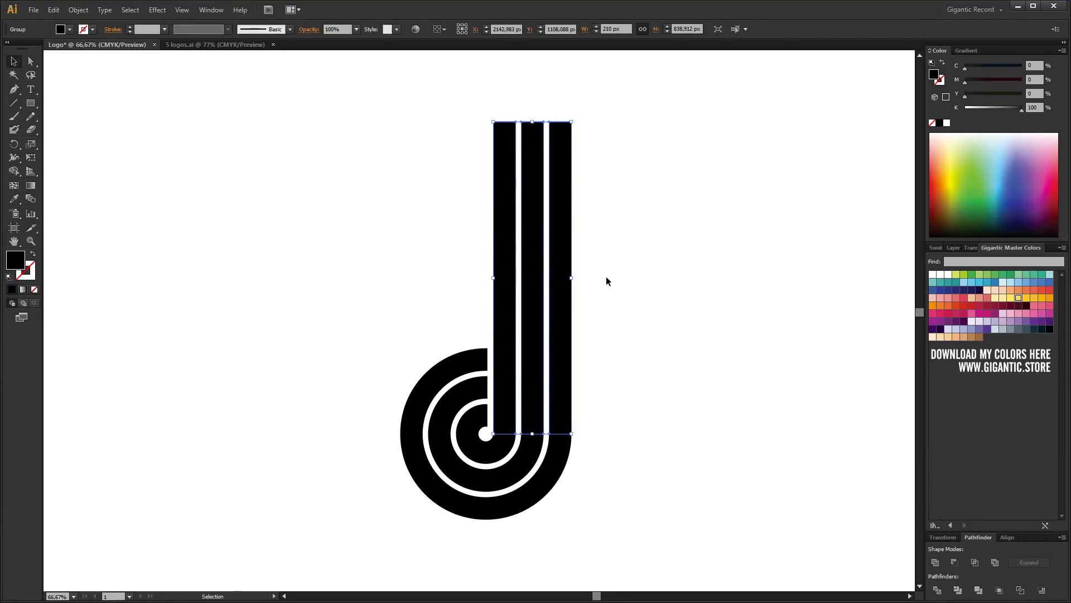
Rotate a copy of the bars by -135° and move it down-right across the vertical bars
{"action": "key", "text": "v"}
{"action": "left_click_drag", "start_coordinate": [599, 154], "coordinate": [651, 454]}
{"action": "left_click", "coordinate": [729, 426]}
{"action": "scroll", "coordinate": [742, 318], "scroll_direction": "down", "scroll_amount": 2}
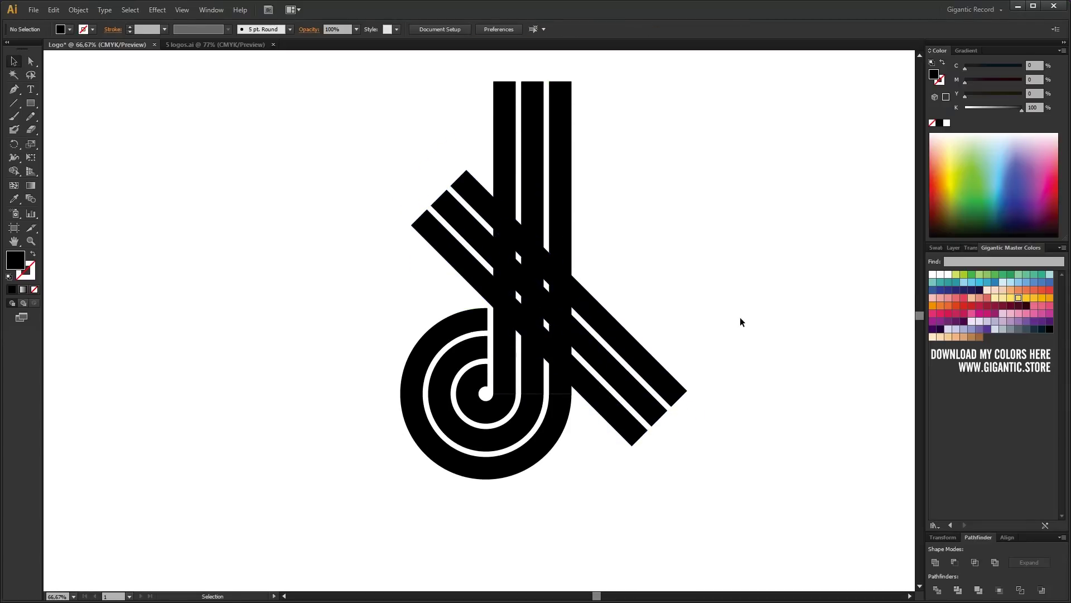
{"action": "scroll", "coordinate": [729, 282], "scroll_direction": "down", "scroll_amount": 1}
{"action": "scroll", "coordinate": [729, 282], "scroll_direction": "up", "scroll_amount": 1}
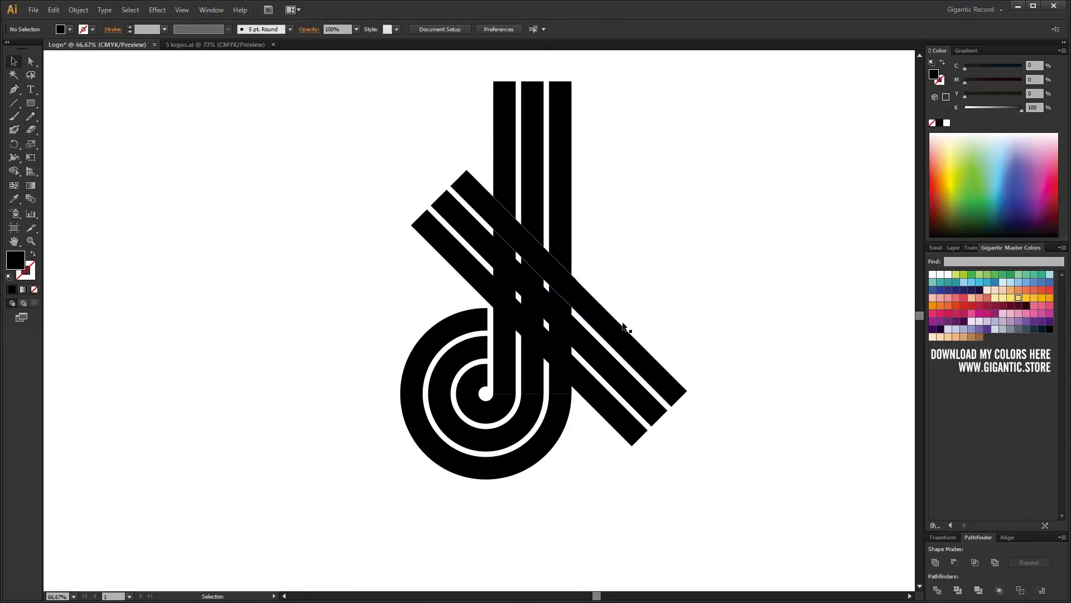
Draw a yellow rectangle over the diagonal bars' right ends and select it with the stripes
{"action": "left_click", "coordinate": [29, 104]}
{"action": "left_click_drag", "start_coordinate": [743, 178], "coordinate": [612, 465]}
{"action": "left_click", "coordinate": [1018, 298]}
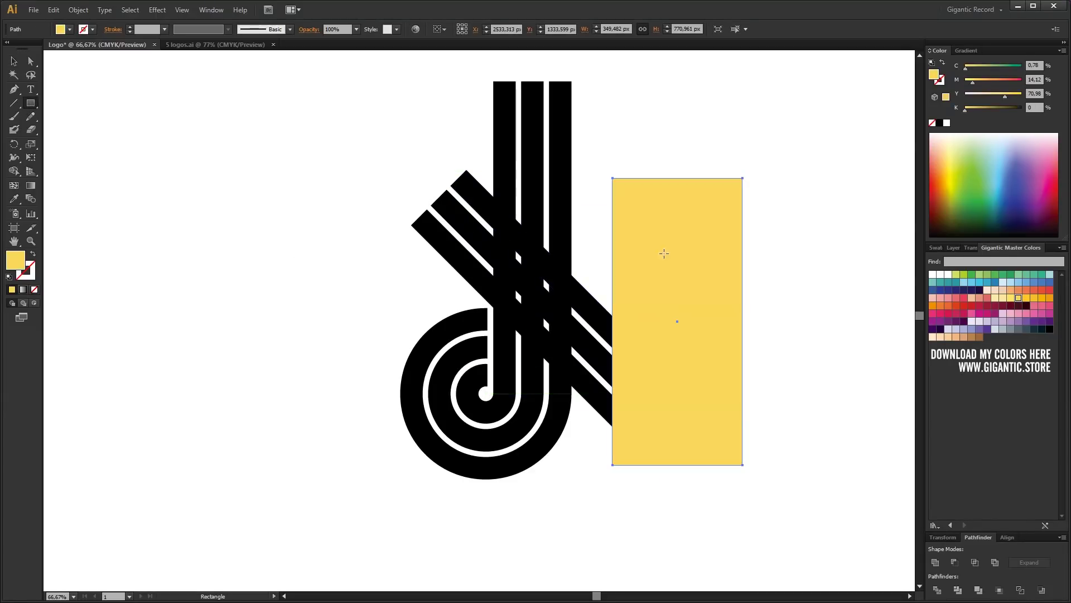
{"action": "left_click", "coordinate": [12, 58]}
{"action": "left_click", "coordinate": [600, 398]}
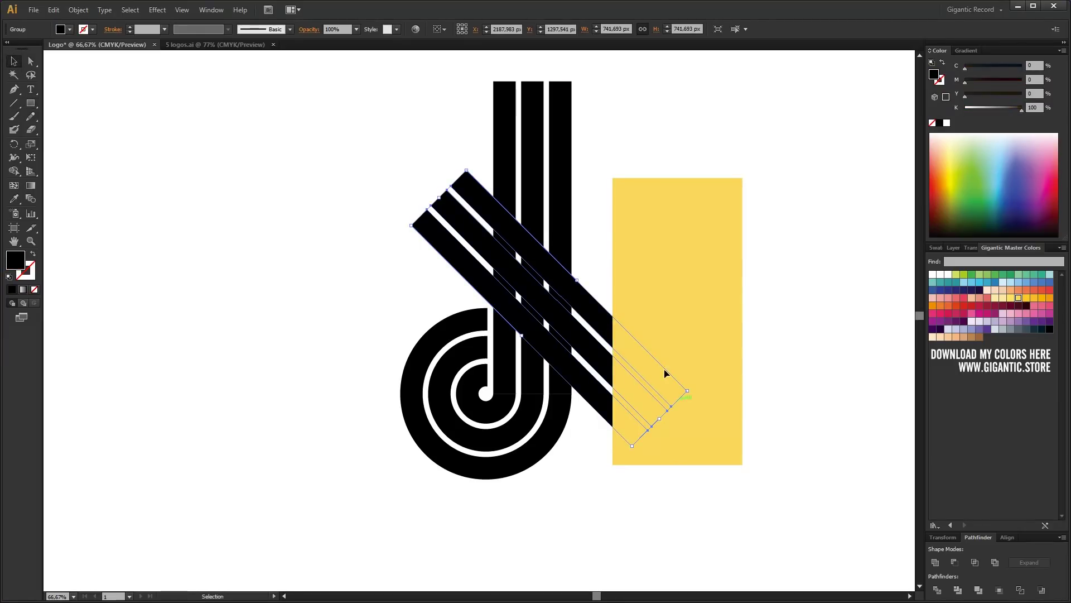
{"action": "left_click", "coordinate": [675, 346], "text": "shift"}
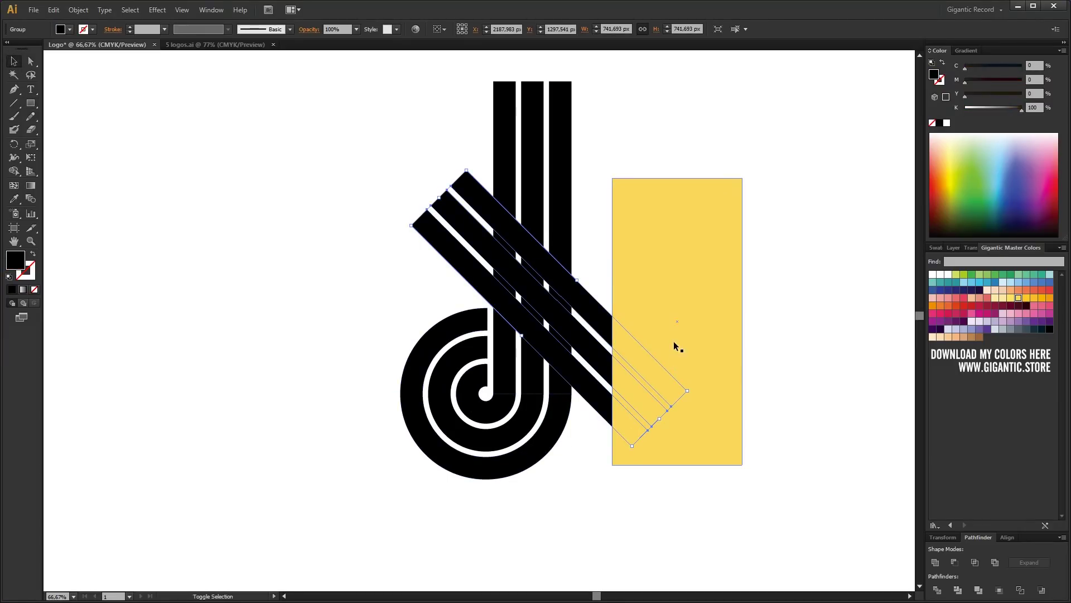
Divide the stripes with the rectangle, ungroup, and delete the yellow rectangle piece
{"action": "left_click", "coordinate": [937, 593]}
{"action": "right_click", "coordinate": [646, 317]}
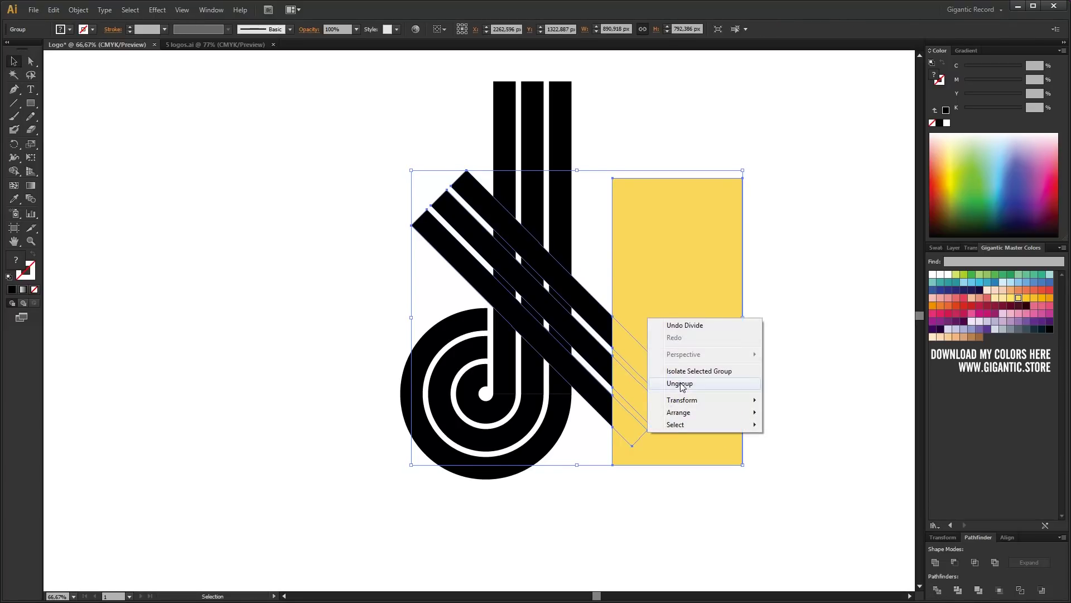
{"action": "left_click", "coordinate": [680, 385]}
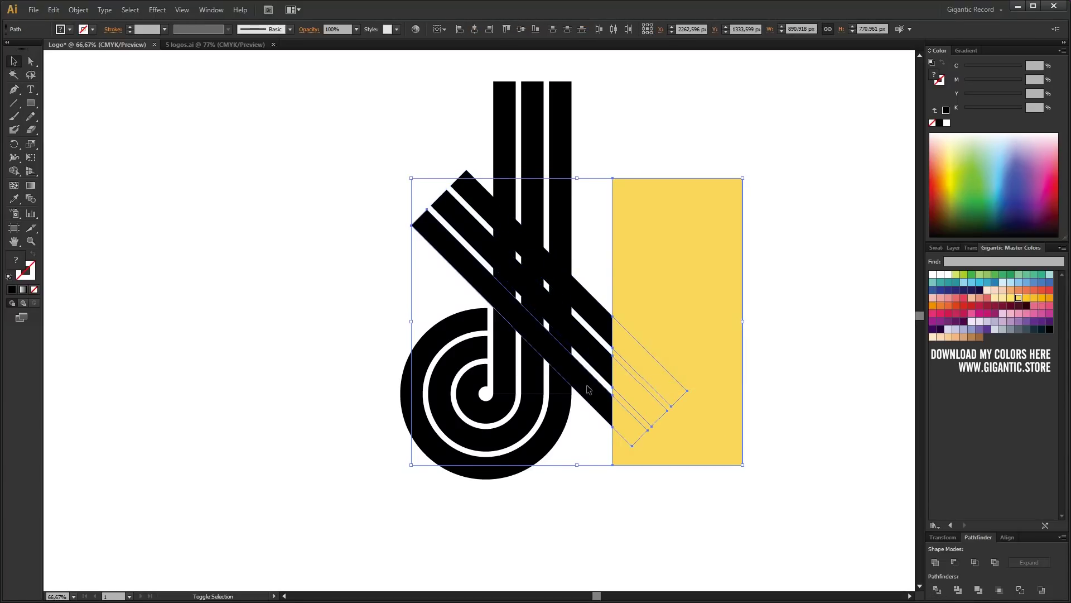
{"action": "left_click", "coordinate": [605, 389]}
{"action": "key", "text": "Delete"}
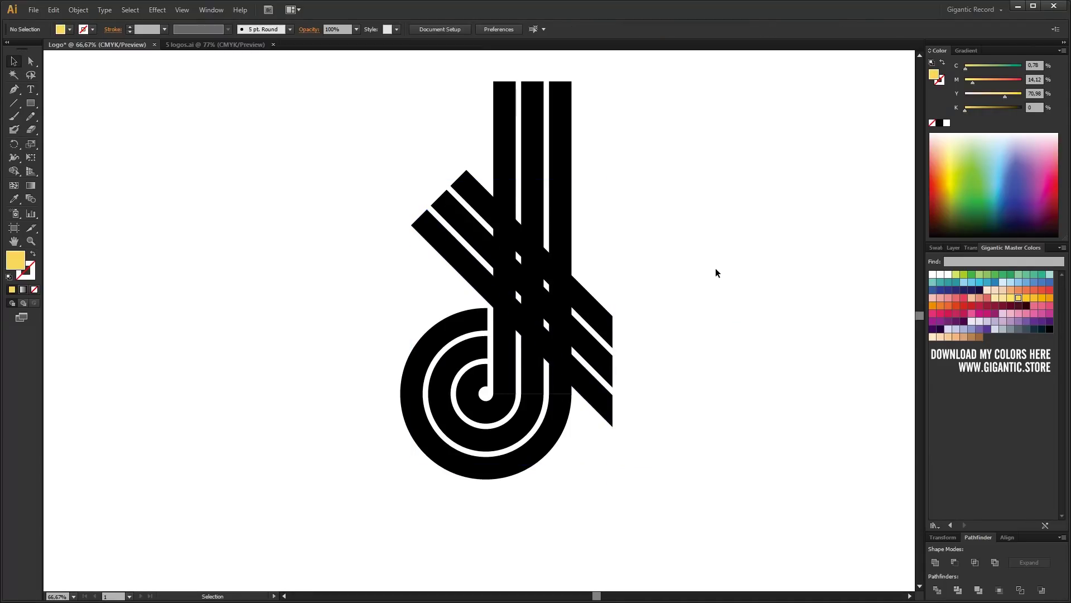
Group the three diagonal stripes and colour them crimson
{"action": "scroll", "coordinate": [672, 422], "scroll_direction": "up", "scroll_amount": 2}
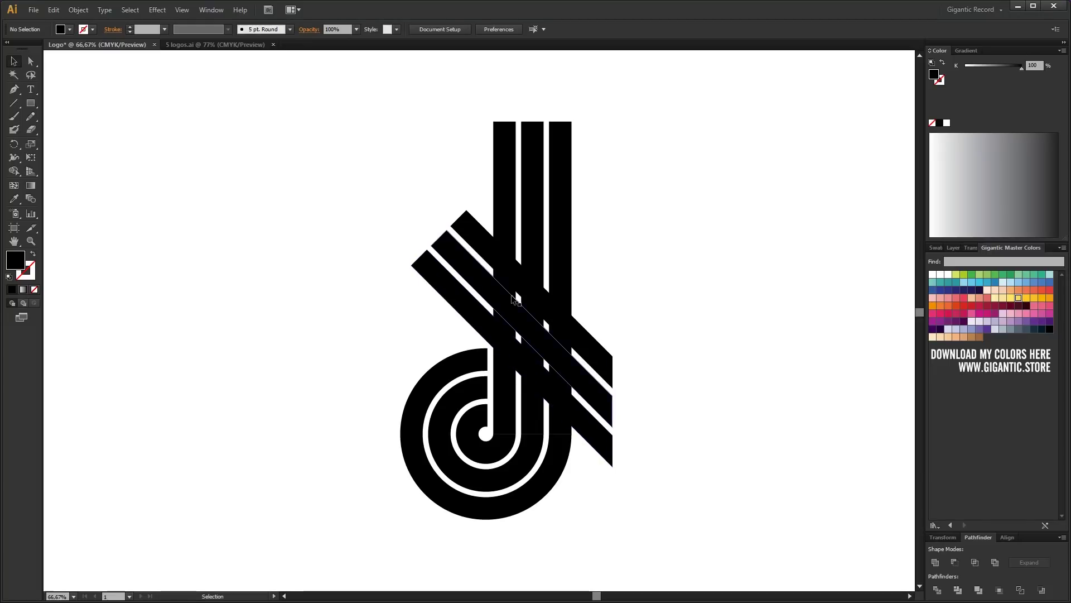
{"action": "left_click", "coordinate": [598, 349]}
{"action": "left_click", "coordinate": [599, 453], "text": "shift"}
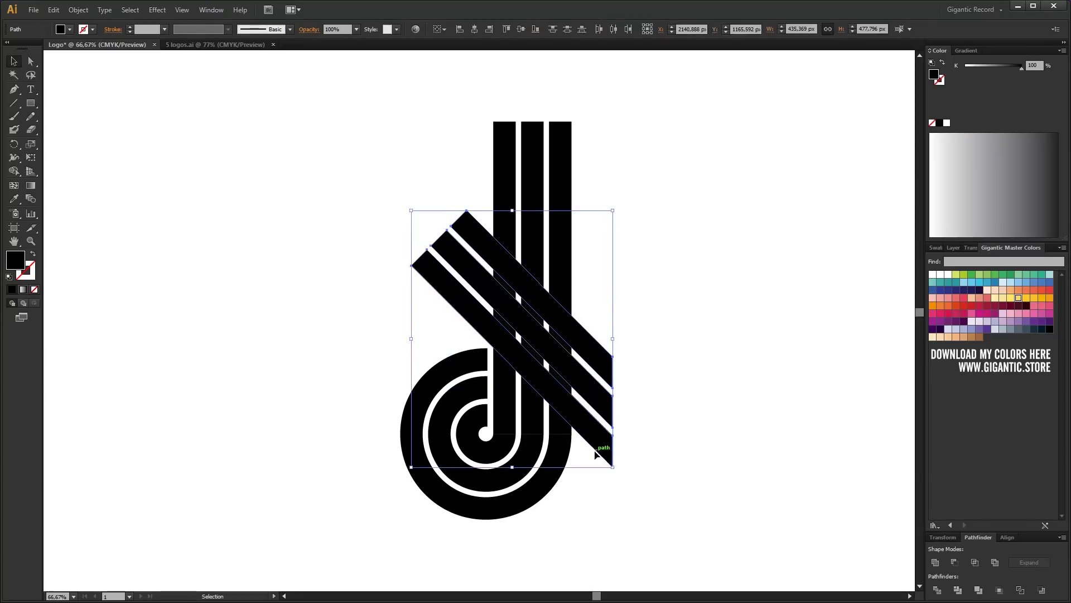
{"action": "key", "text": "a"}
{"action": "key", "text": "ctrl+g"}
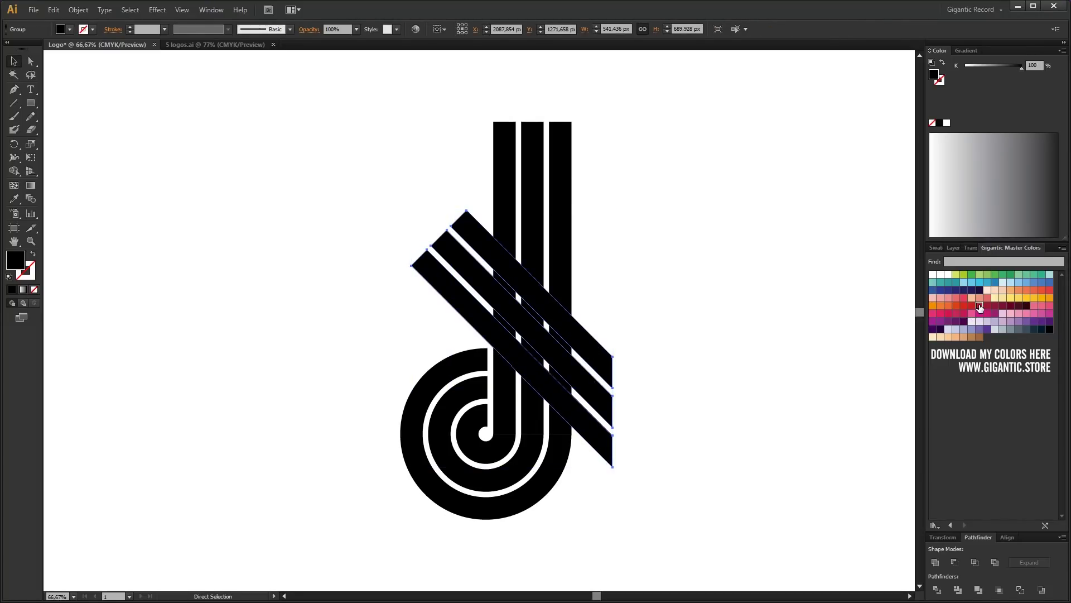
{"action": "left_click", "coordinate": [978, 306]}
{"action": "key", "text": "v"}
{"action": "left_click", "coordinate": [670, 360]}
Divide the stripes and vertical bars where they cross, ungroup, and recolour the pieces black
{"action": "left_click_drag", "start_coordinate": [599, 289], "coordinate": [560, 365]}
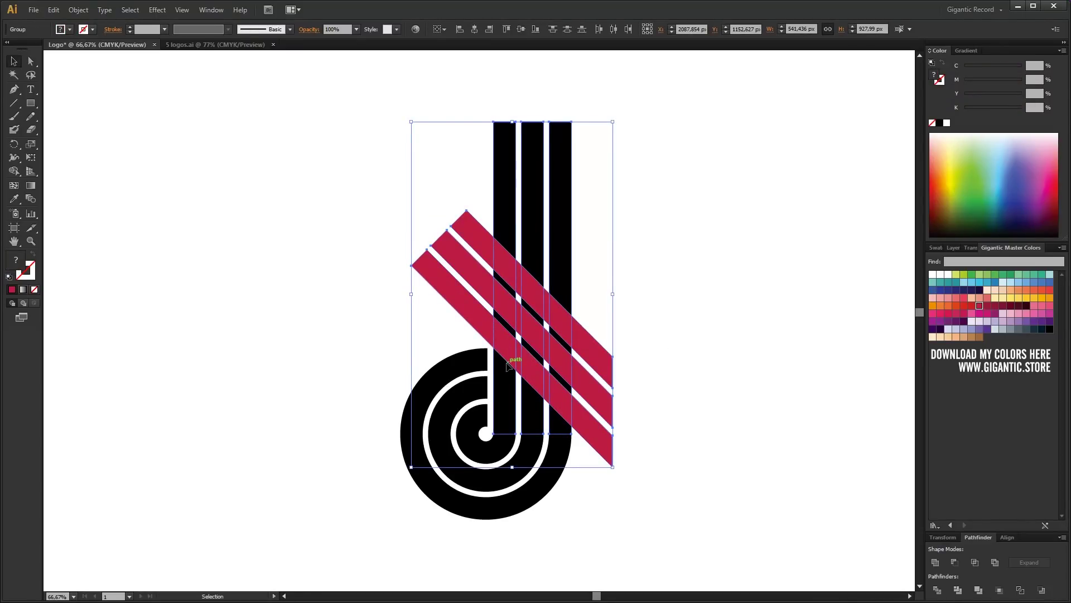
{"action": "left_click", "coordinate": [939, 589]}
{"action": "right_click", "coordinate": [577, 343]}
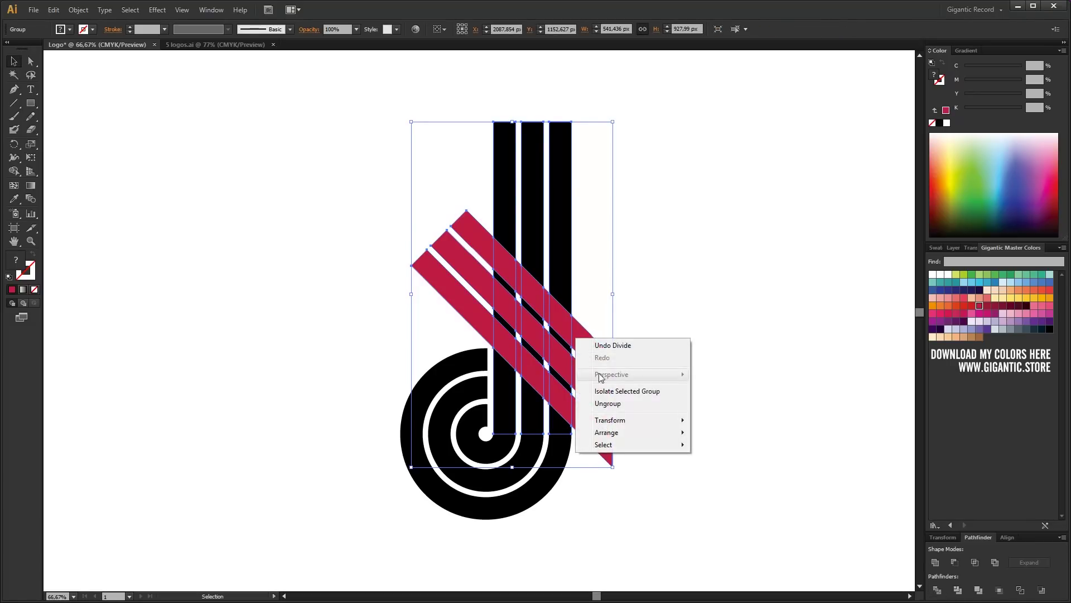
{"action": "left_click", "coordinate": [609, 404]}
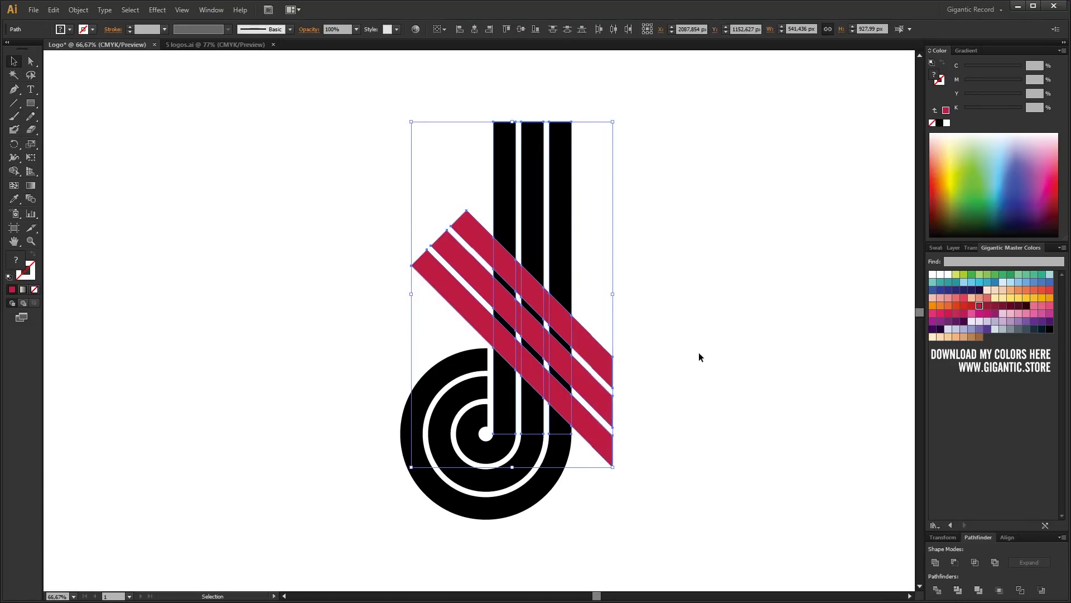
{"action": "left_click", "coordinate": [1049, 333]}
Delete the right bar's upper piece and the upper parts of the vertical bars
{"action": "left_click", "coordinate": [578, 166]}
{"action": "left_click_drag", "start_coordinate": [570, 127], "coordinate": [474, 152]}
{"action": "key", "text": "Delete"}
{"action": "key", "text": "Delete"}
{"action": "left_click_drag", "start_coordinate": [401, 145], "coordinate": [466, 304]}
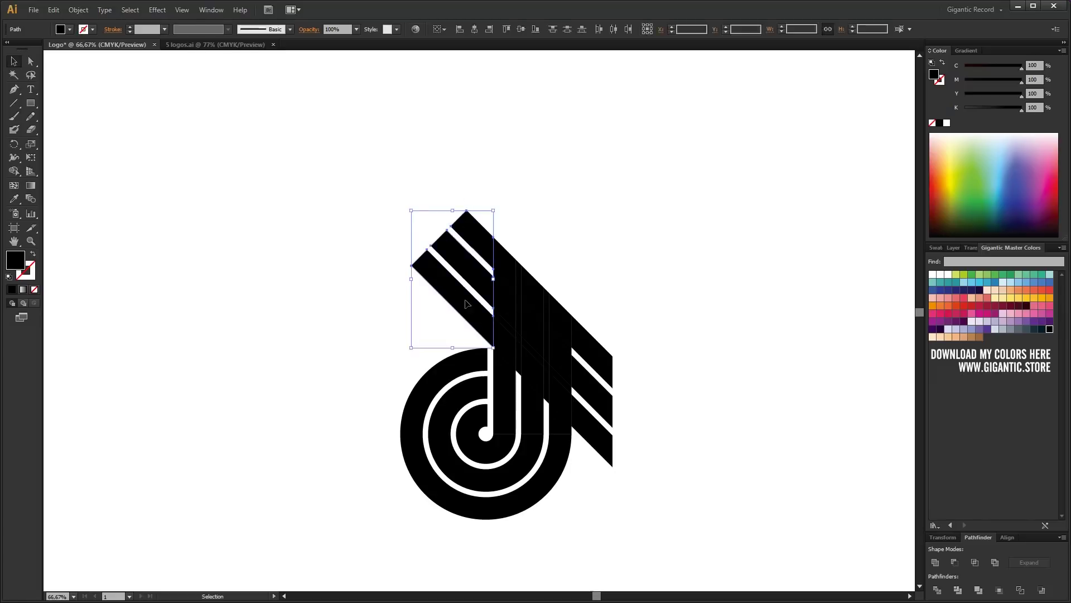
{"action": "key", "text": "Delete"}
{"action": "scroll", "coordinate": [645, 265], "scroll_direction": "down", "scroll_amount": 3}
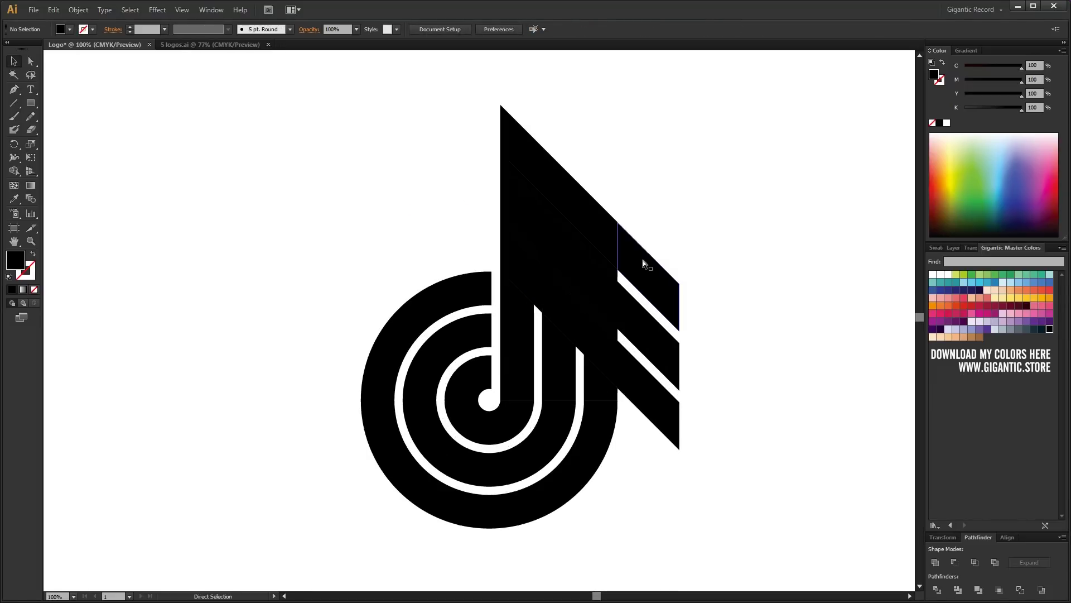
Delete the black pieces and slivers covering the white strip so it runs unbroken
{"action": "left_click", "coordinate": [539, 282]}
{"action": "key", "text": "Delete"}
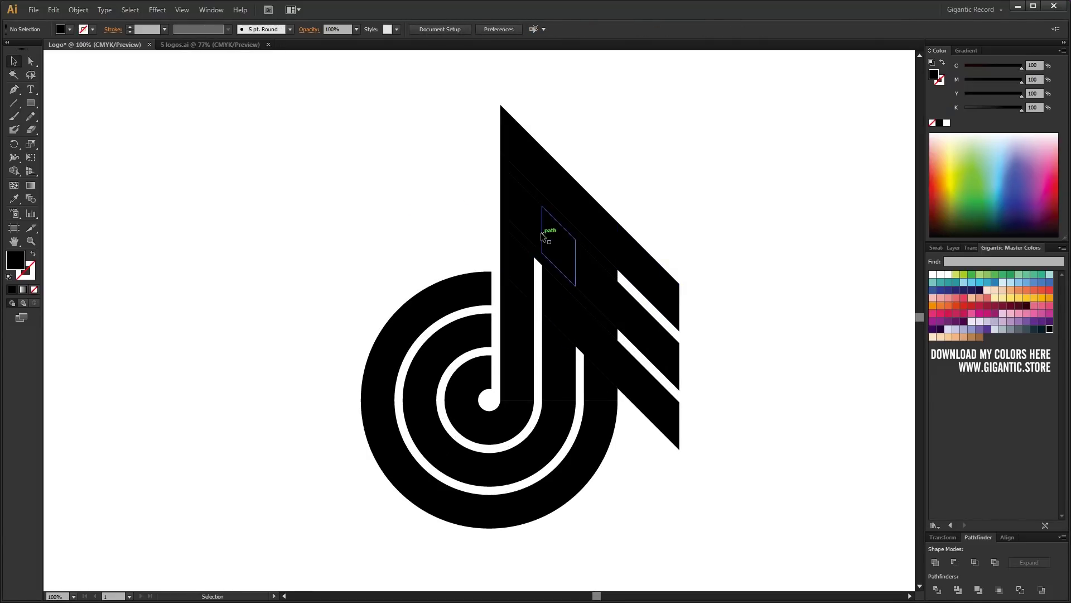
{"action": "left_click", "coordinate": [537, 240]}
{"action": "key", "text": "Delete"}
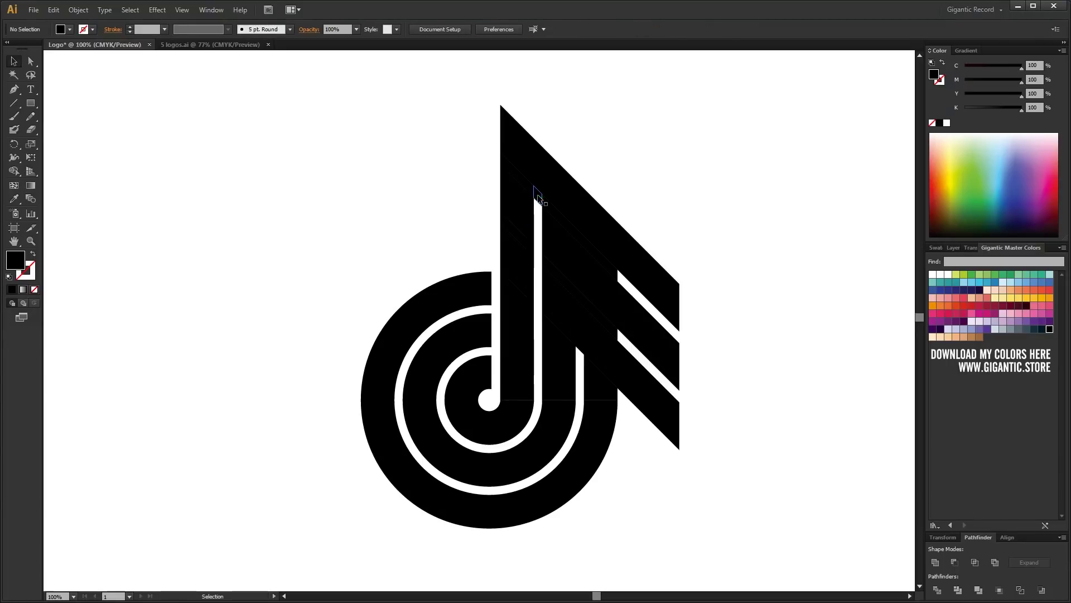
{"action": "left_click", "coordinate": [537, 195]}
{"action": "key", "text": "Delete"}
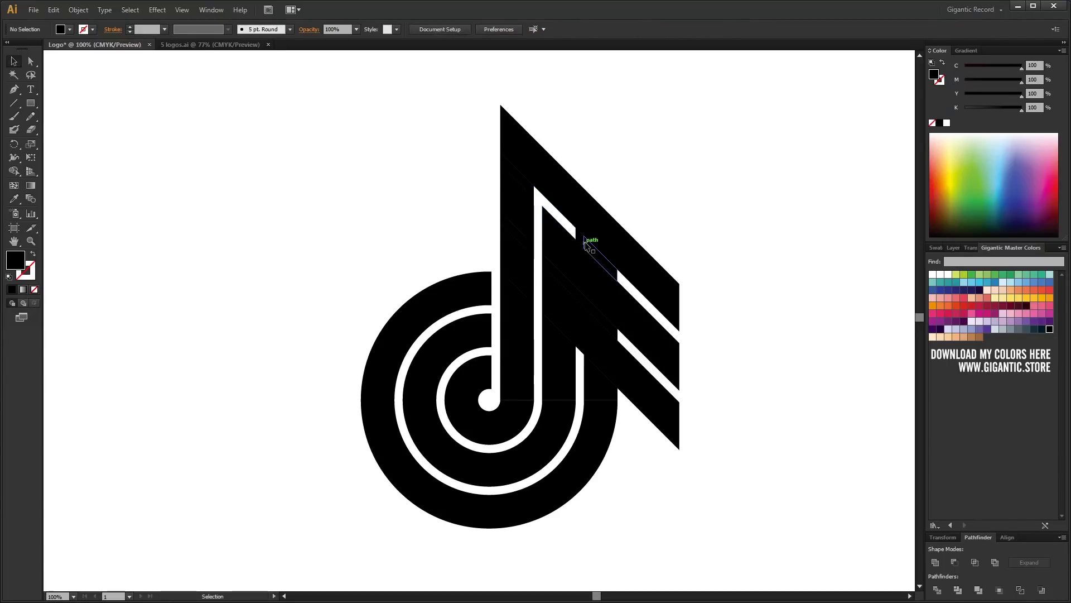
{"action": "left_click", "coordinate": [584, 243]}
{"action": "key", "text": "Delete"}
{"action": "left_click", "coordinate": [580, 240]}
{"action": "key", "text": "Delete"}
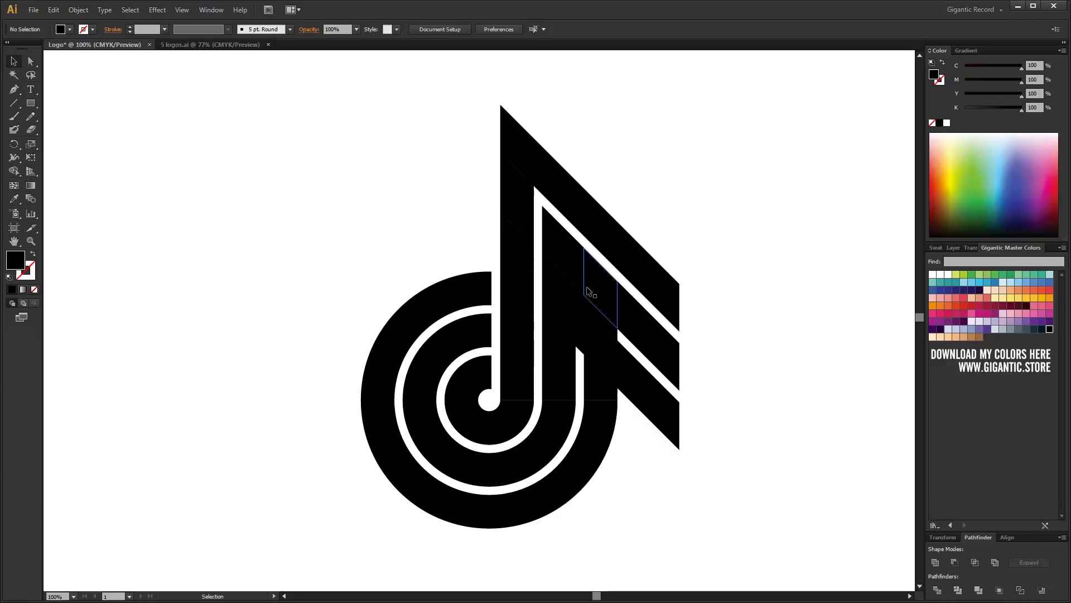
{"action": "key", "text": "Delete"}
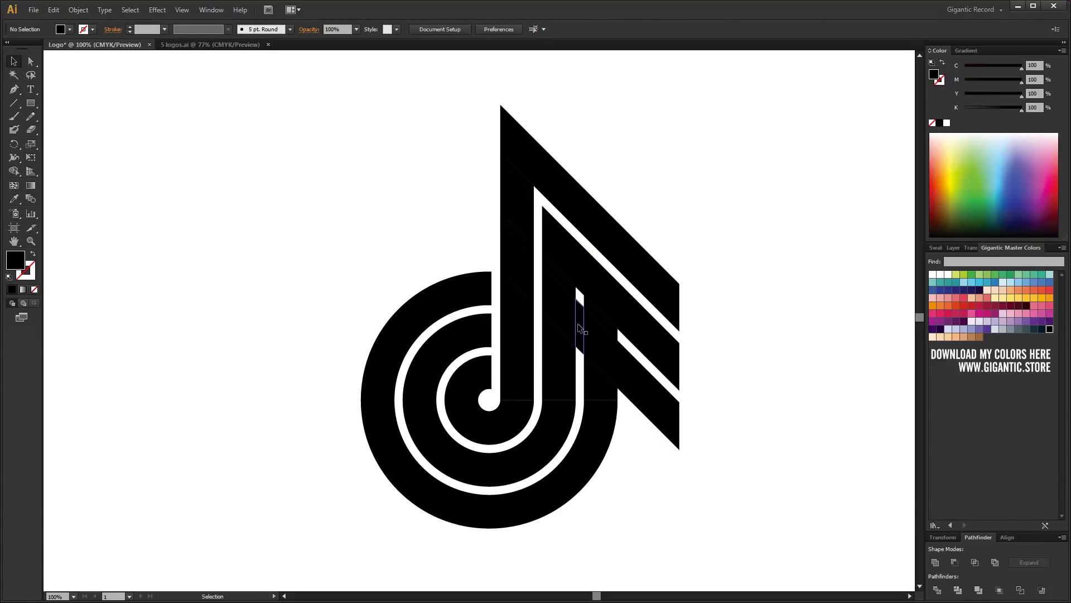
{"action": "left_click", "coordinate": [574, 283]}
{"action": "key", "text": "Delete"}
{"action": "left_click", "coordinate": [613, 355]}
{"action": "key", "text": "Delete"}
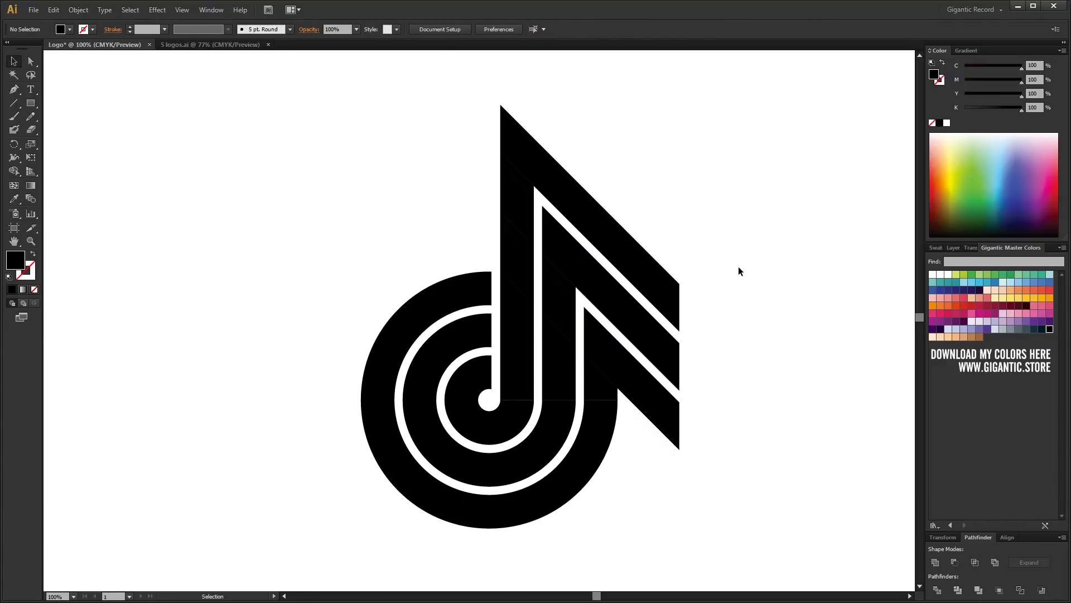
Select all the logo shapes and unite them into one shape with Pathfinder
{"action": "left_click_drag", "start_coordinate": [743, 121], "coordinate": [390, 540]}
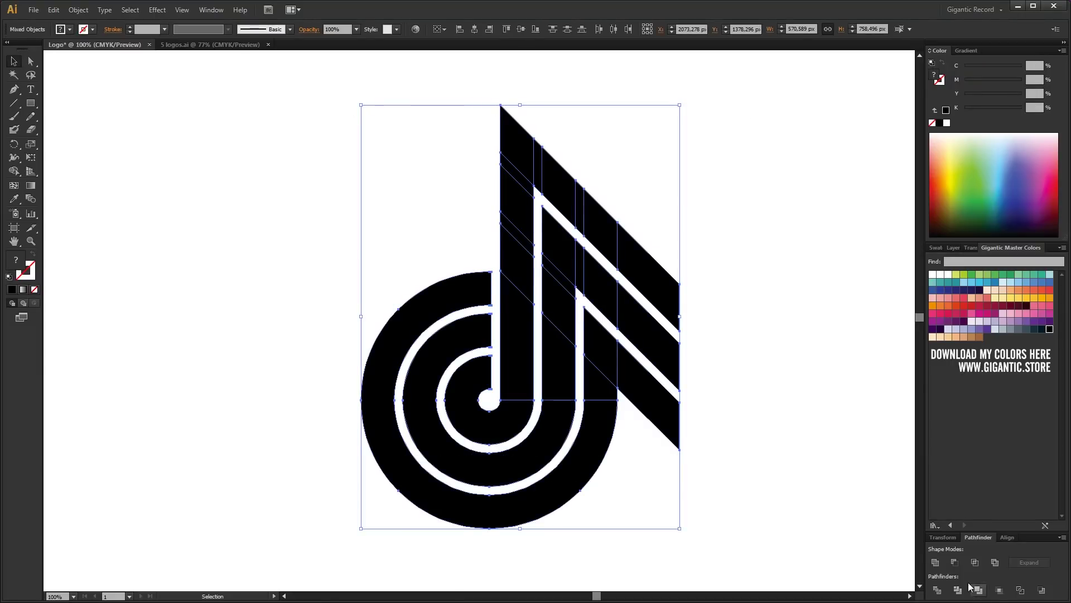
{"action": "left_click", "coordinate": [935, 562]}
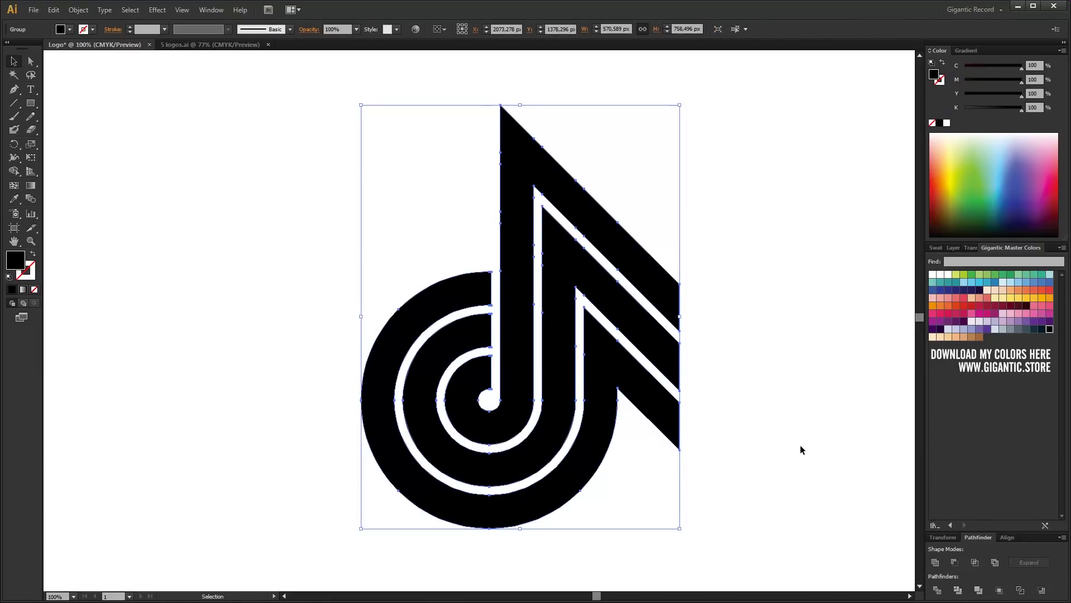
{"action": "left_click", "coordinate": [800, 444]}
{"action": "key", "text": "ctrl+minus"}
{"action": "key", "text": "ctrl+minus"}
Select the logo's outer band and colour it dark purple
{"action": "left_click_drag", "start_coordinate": [667, 464], "coordinate": [653, 439]}
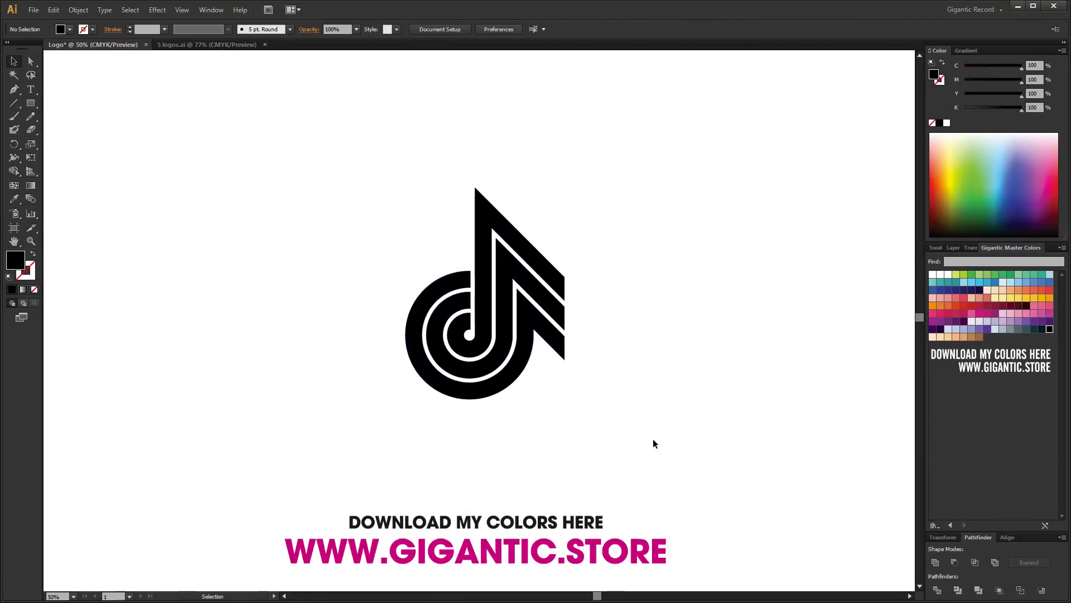
{"action": "right_click", "coordinate": [521, 379]}
{"action": "key", "text": "Escape"}
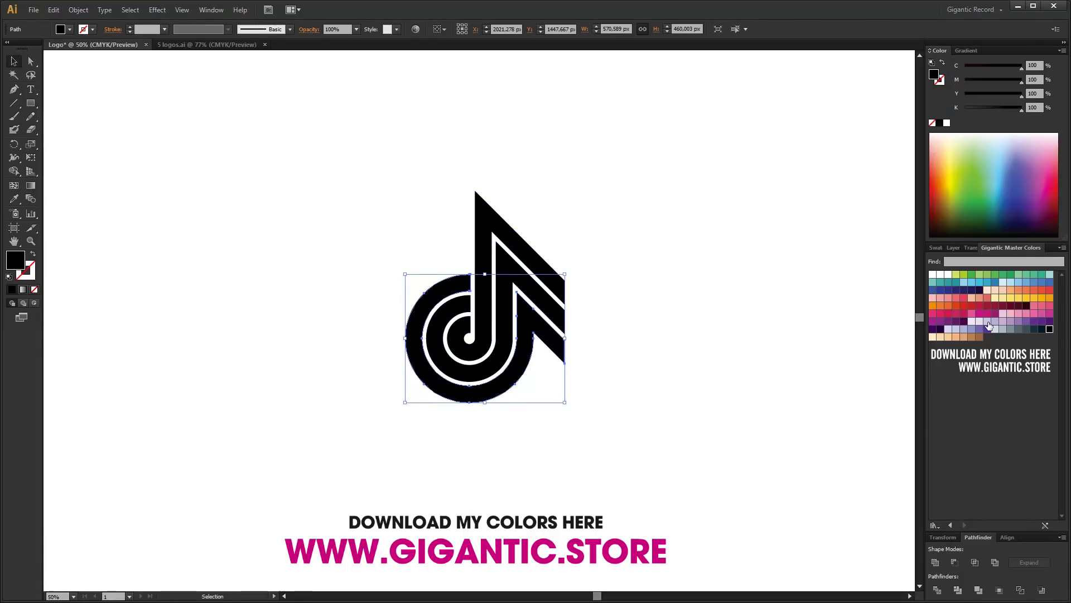
{"action": "left_click", "coordinate": [957, 323]}
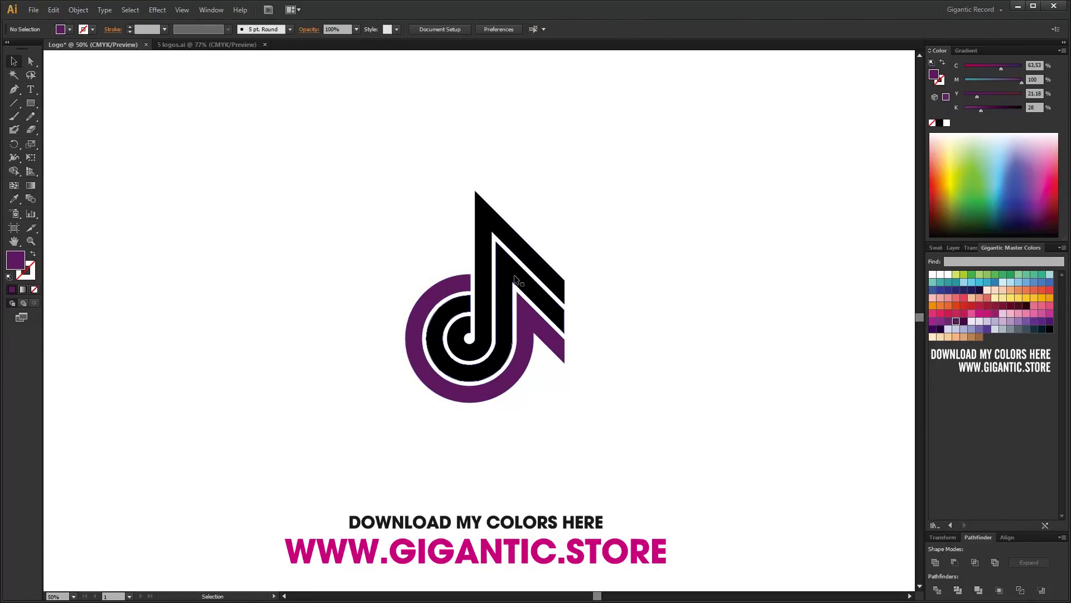
Colour the middle band blue and the inner note shape pink, then deselect
{"action": "left_click", "coordinate": [517, 279]}
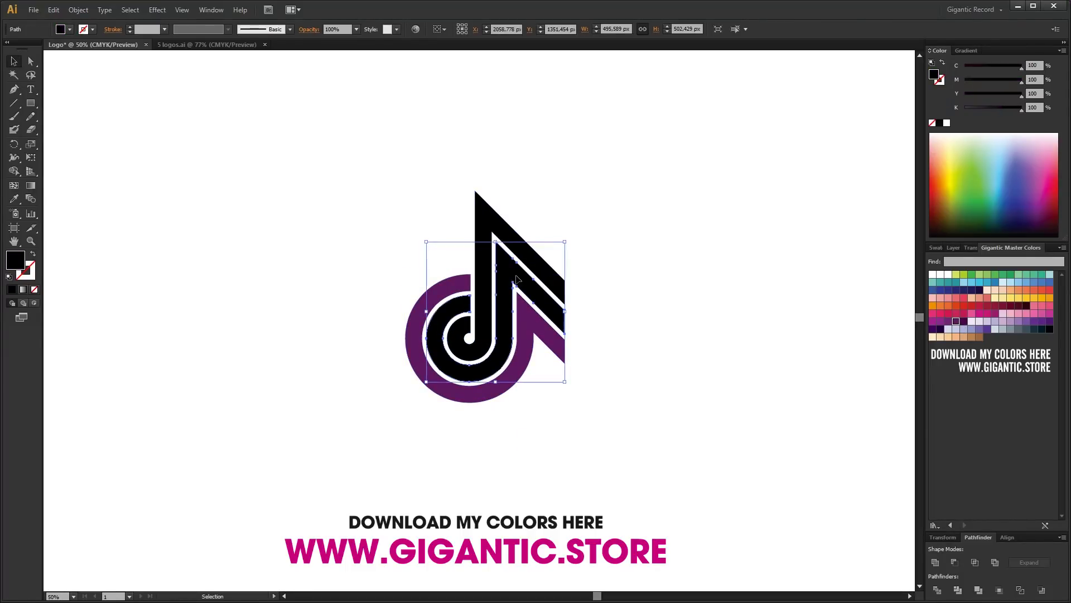
{"action": "left_click", "coordinate": [993, 282]}
{"action": "left_click", "coordinate": [486, 223]}
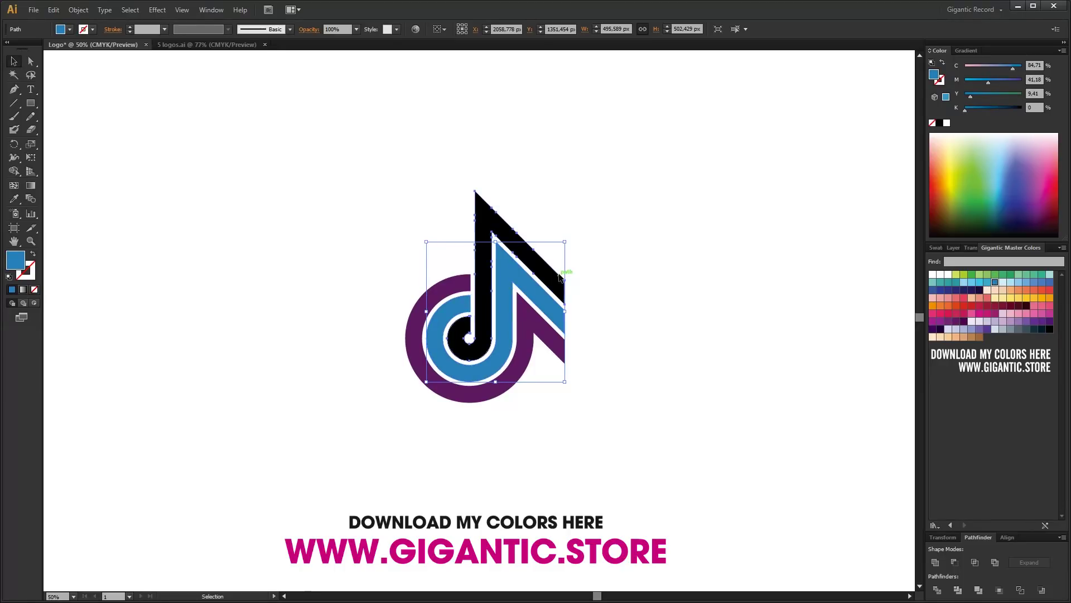
{"action": "left_click", "coordinate": [932, 313]}
{"action": "left_click", "coordinate": [716, 296]}
{"action": "scroll", "coordinate": [725, 293], "scroll_direction": "up", "scroll_amount": 1}
{"action": "key", "text": "ctrl+="}
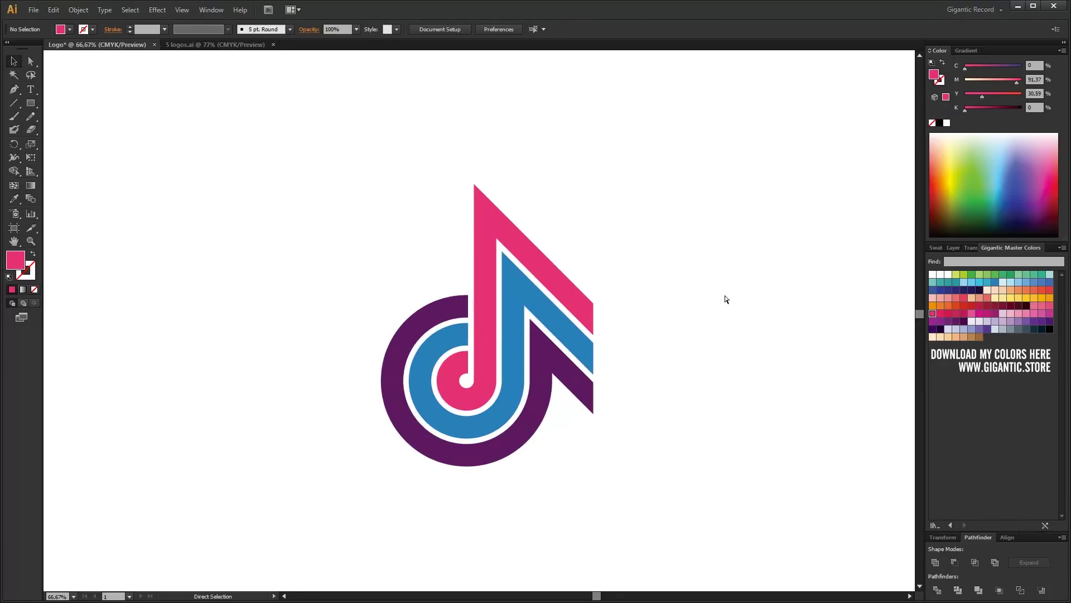